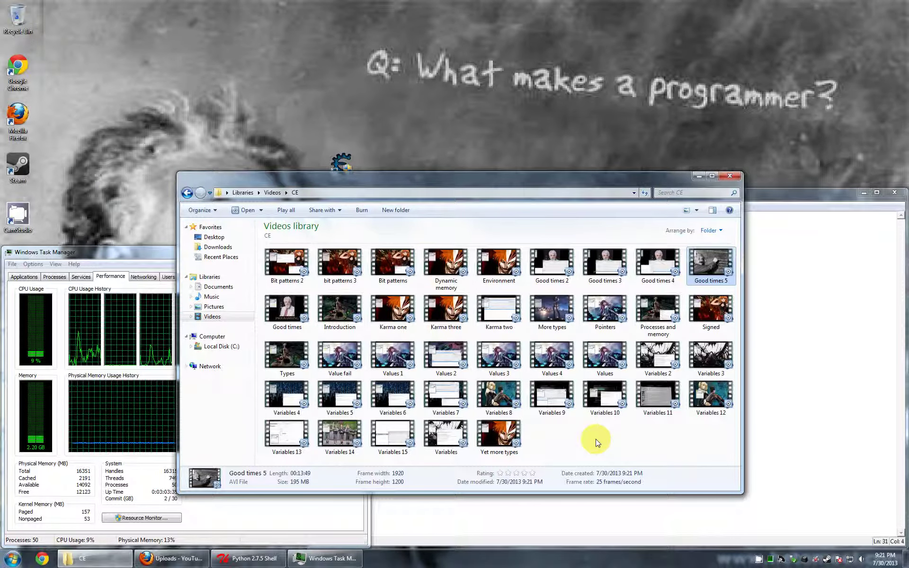
Step: Minimize Explorer and choose a video file to upload on YouTube in Firefox
{"action": "left_click", "coordinate": [698, 176]}
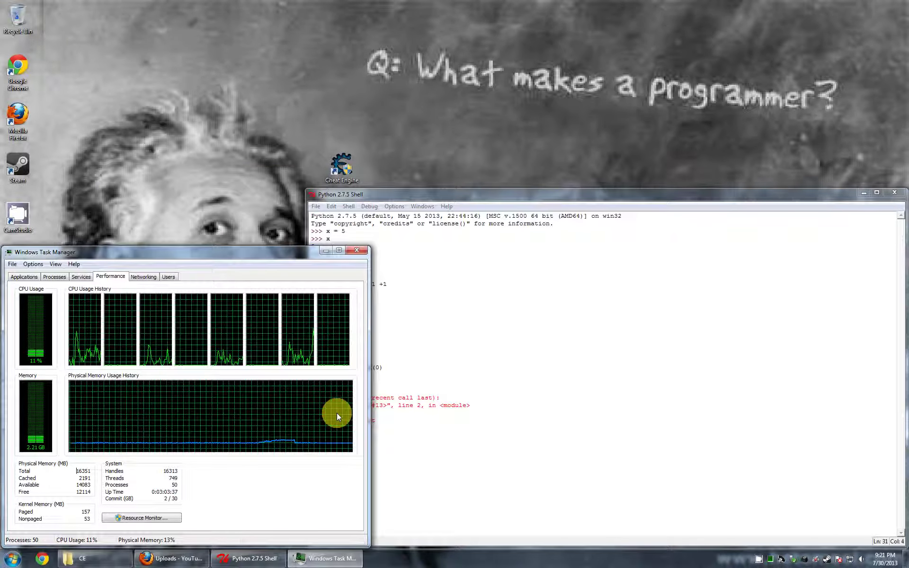
{"action": "left_click", "coordinate": [171, 559]}
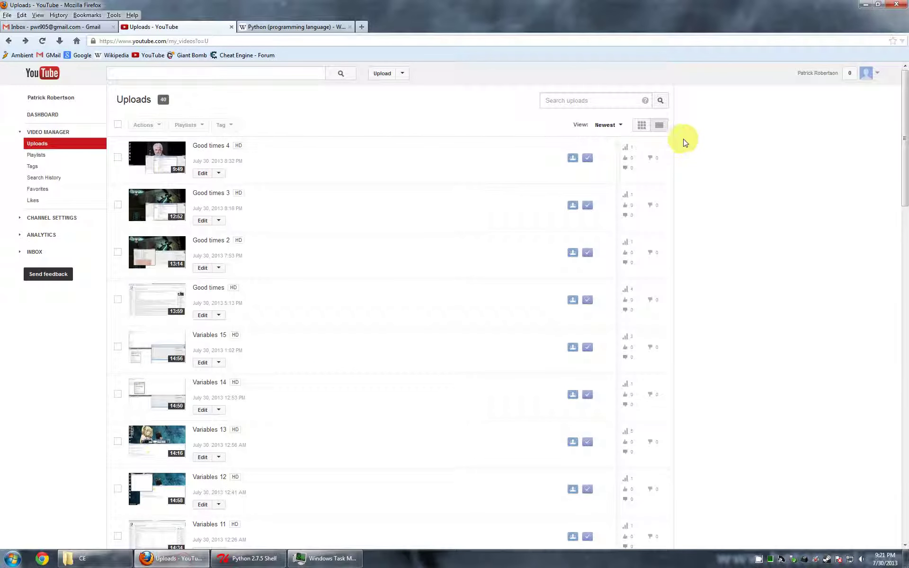
{"action": "left_click", "coordinate": [382, 74]}
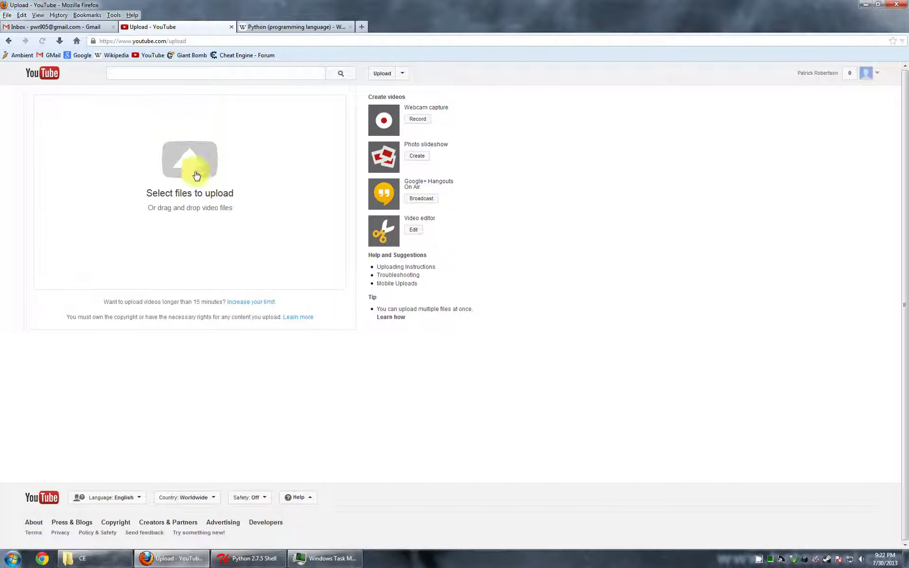
{"action": "left_click", "coordinate": [199, 167]}
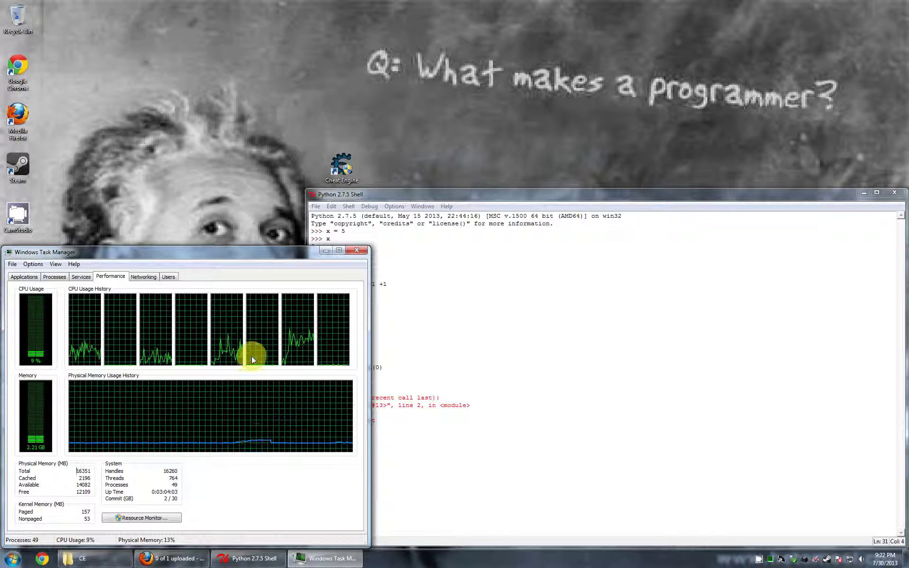
Step: Review the interrupted x.append(0) loop in the shell, then check Task Manager memory usage
{"action": "left_click", "coordinate": [436, 436]}
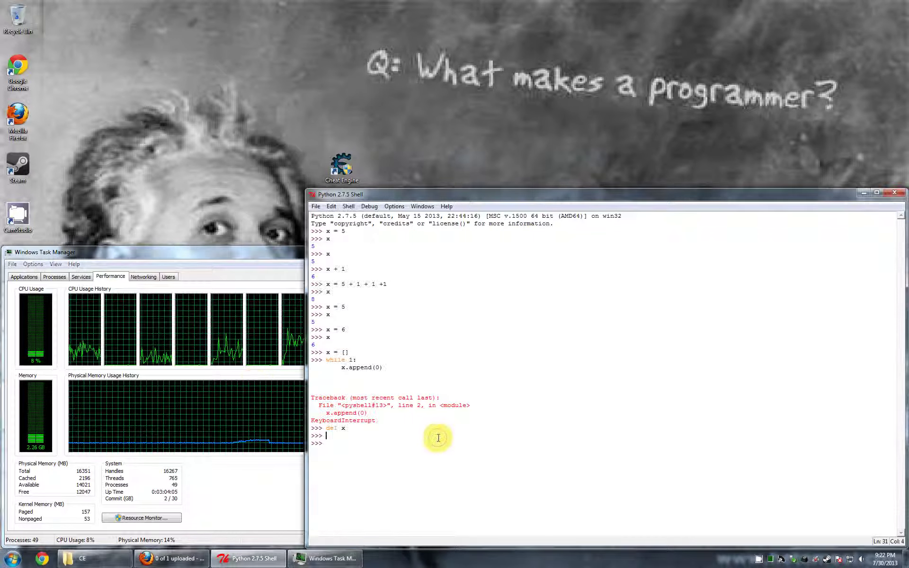
{"action": "left_click", "coordinate": [381, 367]}
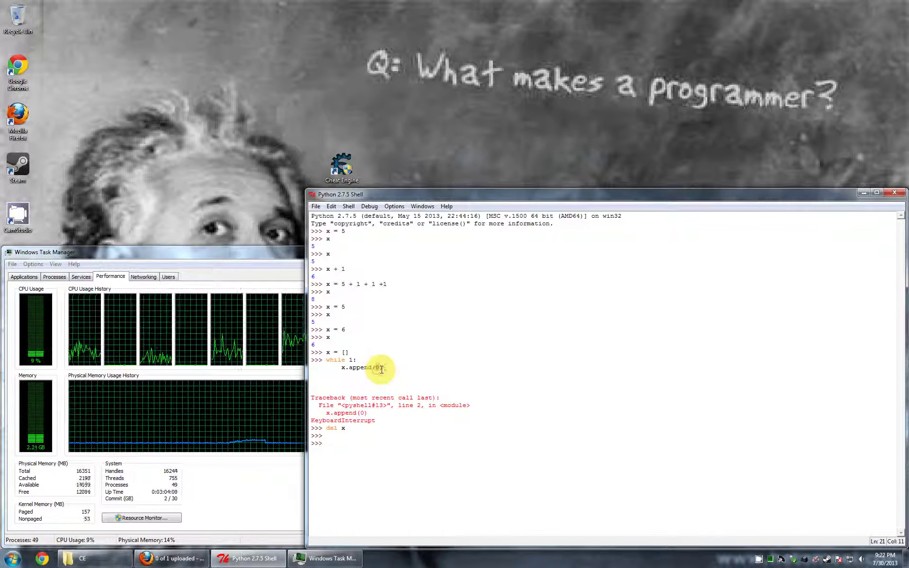
{"action": "left_click", "coordinate": [156, 333]}
{"action": "left_click", "coordinate": [540, 457]}
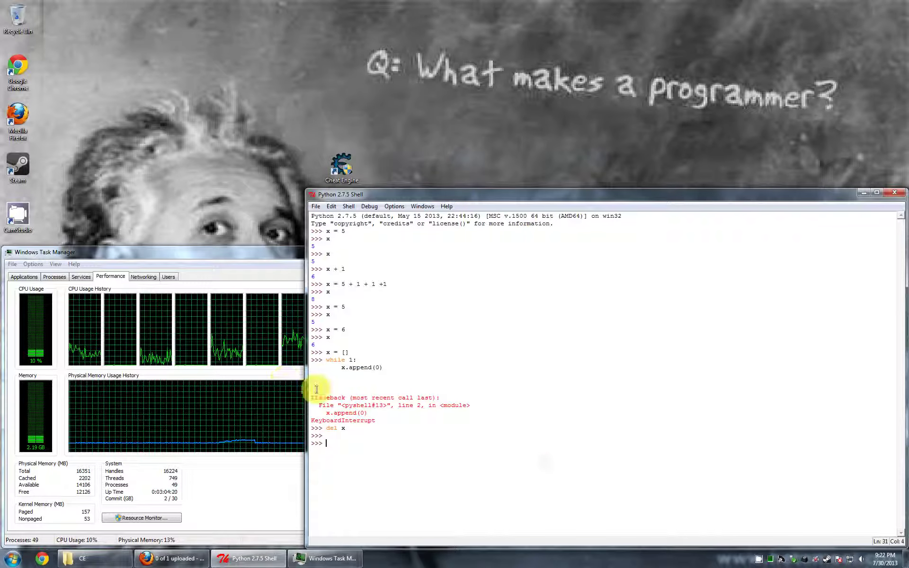
{"action": "left_click", "coordinate": [263, 449]}
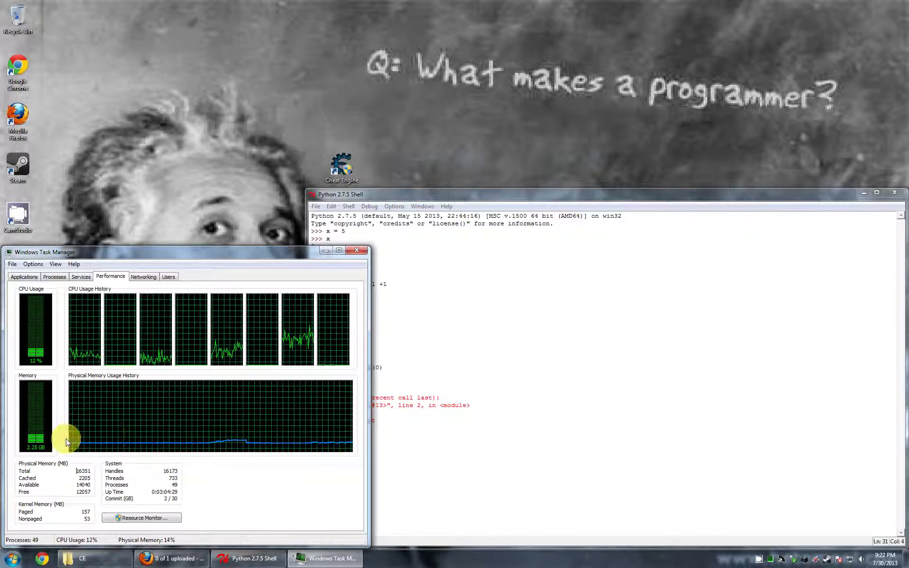
{"action": "left_click", "coordinate": [607, 416]}
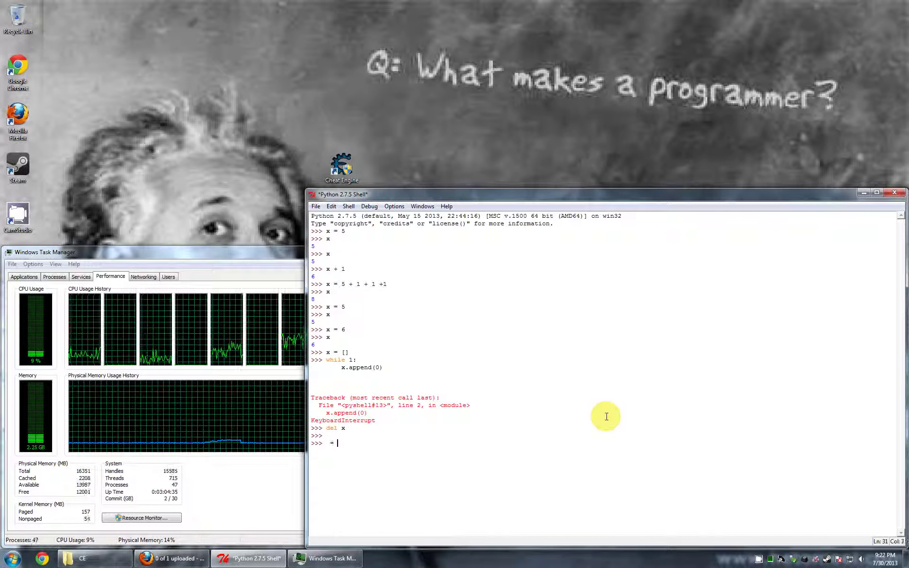
{"action": "type", "text": "x = []"}
Step: Create an empty list with x = [] and begin a while 1: loop header
{"action": "key", "text": "Return"}
{"action": "type", "text": "while 1:"}
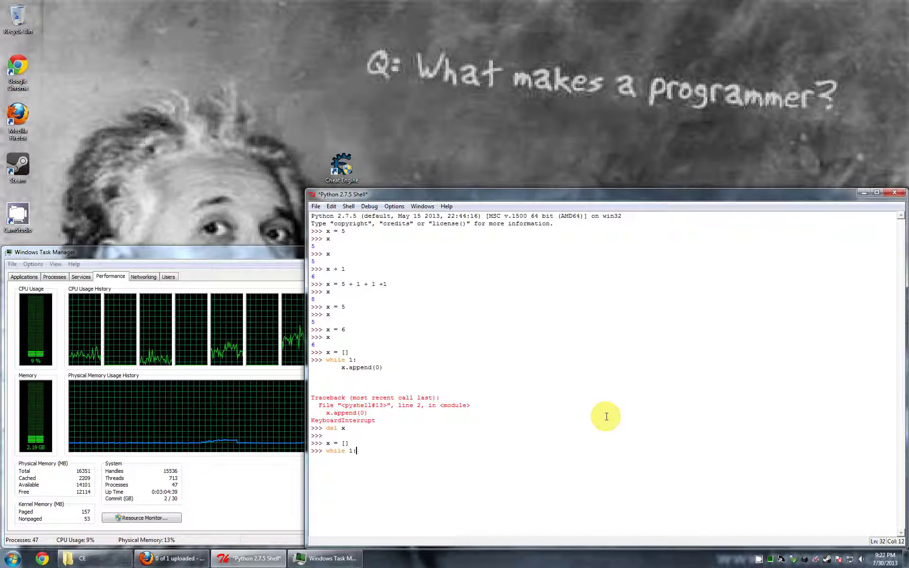
{"action": "key", "text": "Return"}
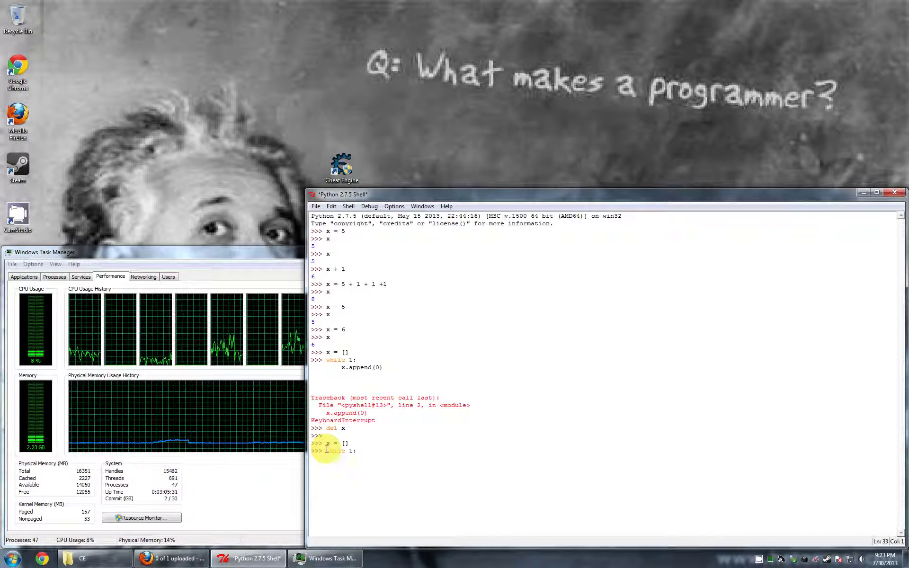
{"action": "left_click", "coordinate": [370, 450]}
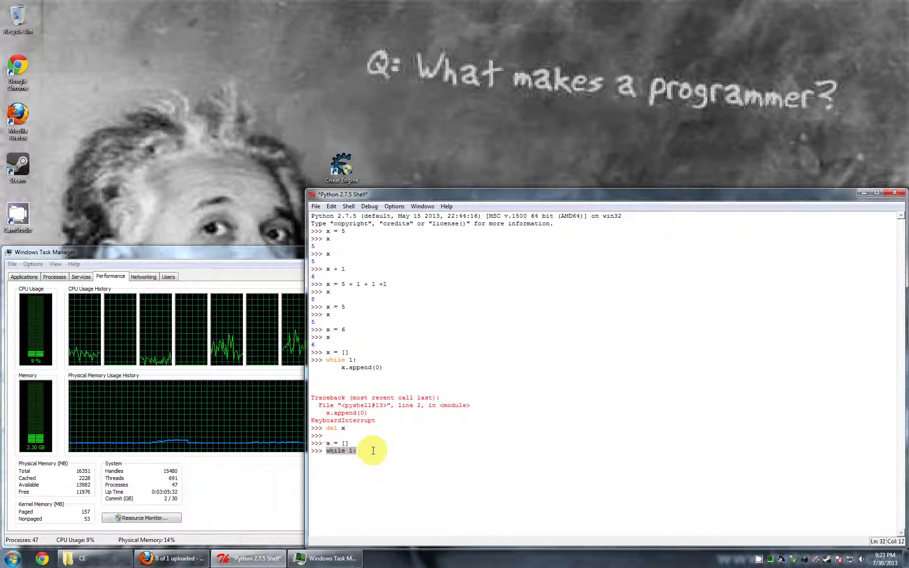
{"action": "left_click", "coordinate": [384, 477]}
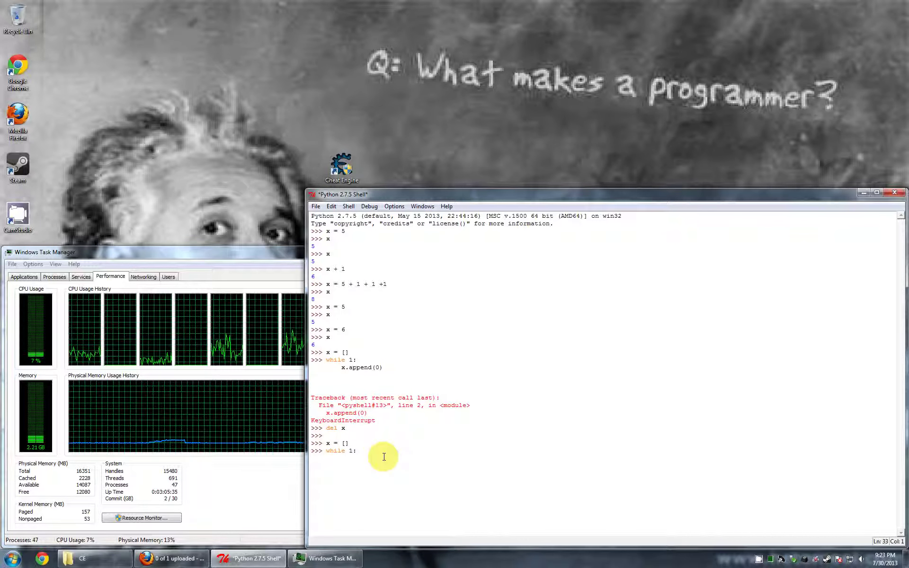
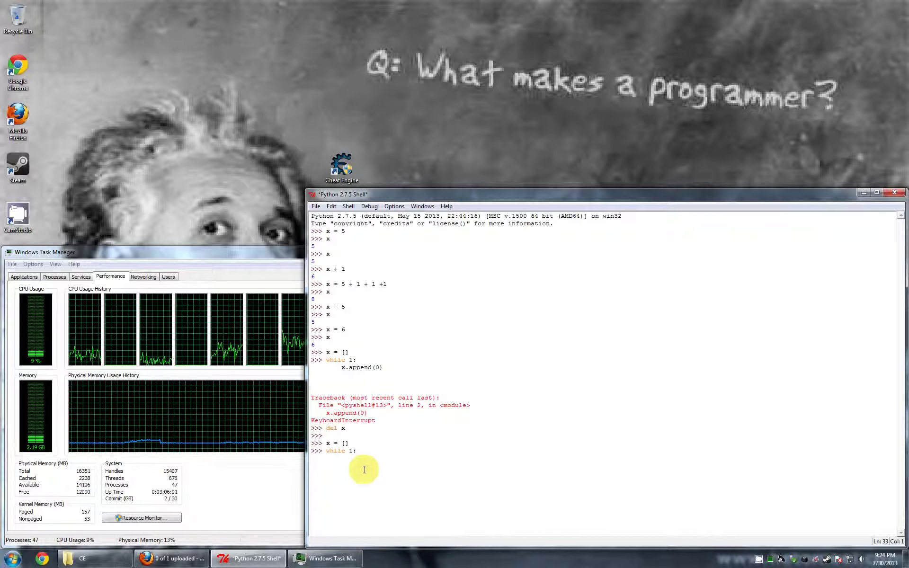
{"action": "key", "text": "Return"}
{"action": "type", "text": "x['b"}
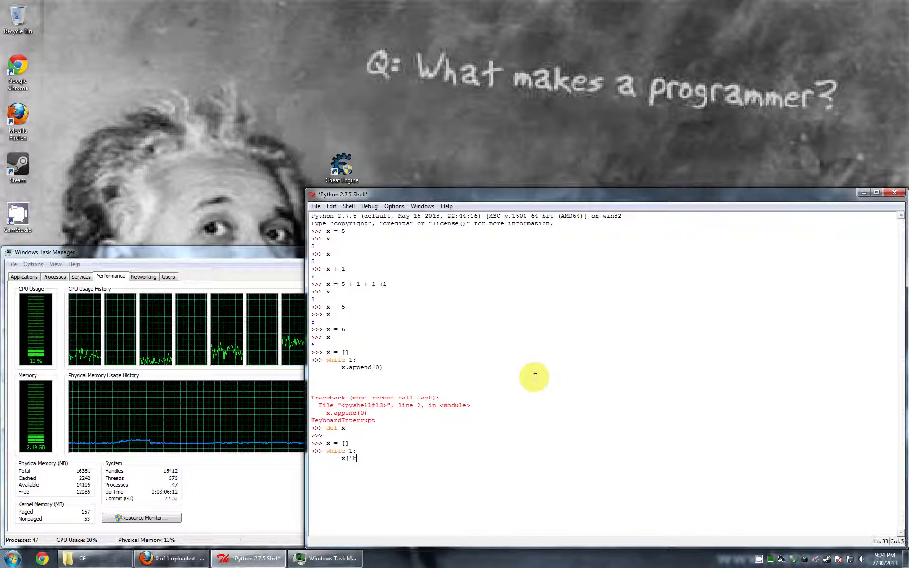
{"action": "type", "text": "'a"}
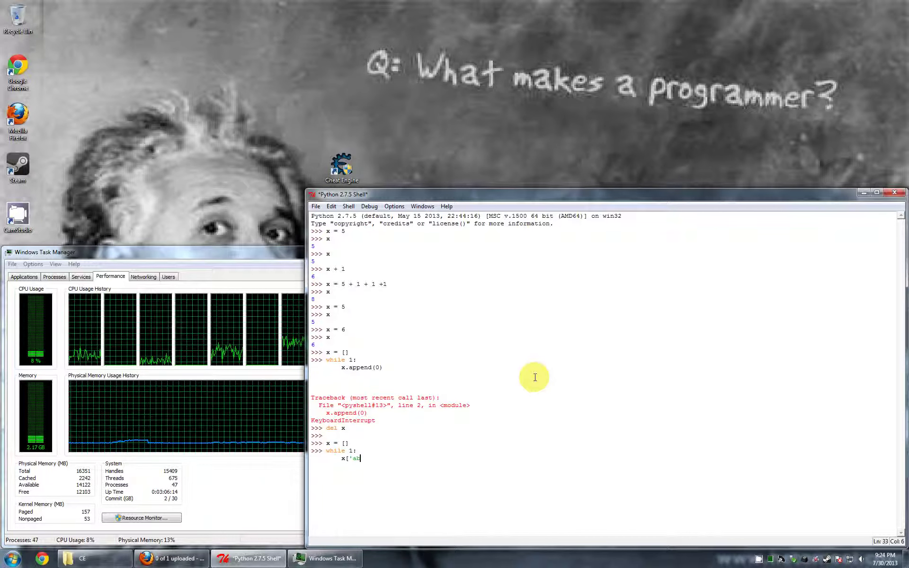
Step: Correct the typos in the x.append('abcdefghijklmnopqrstuvwxyz') line under while 1:
{"action": "key", "text": "BackSpace"}
{"action": "key", "text": "BackSpace"}
{"action": "key", "text": "BackSpace"}
{"action": "type", "text": "x["}
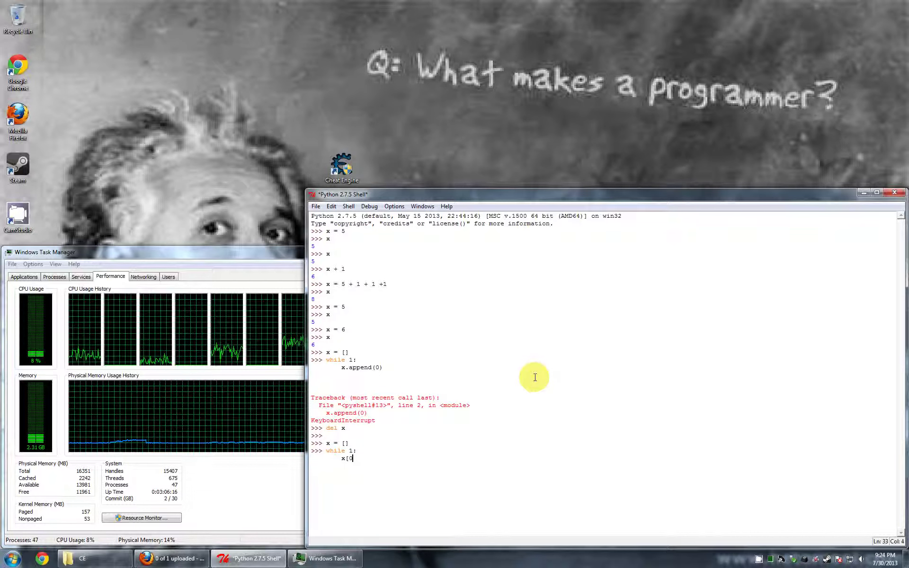
{"action": "type", "text": "0"}
{"action": "key", "text": "BackSpace"}
{"action": "key", "text": "BackSpace"}
{"action": "key", "text": "BackSpace"}
{"action": "type", "text": ".append(0)"}
{"action": "key", "text": "Left"}
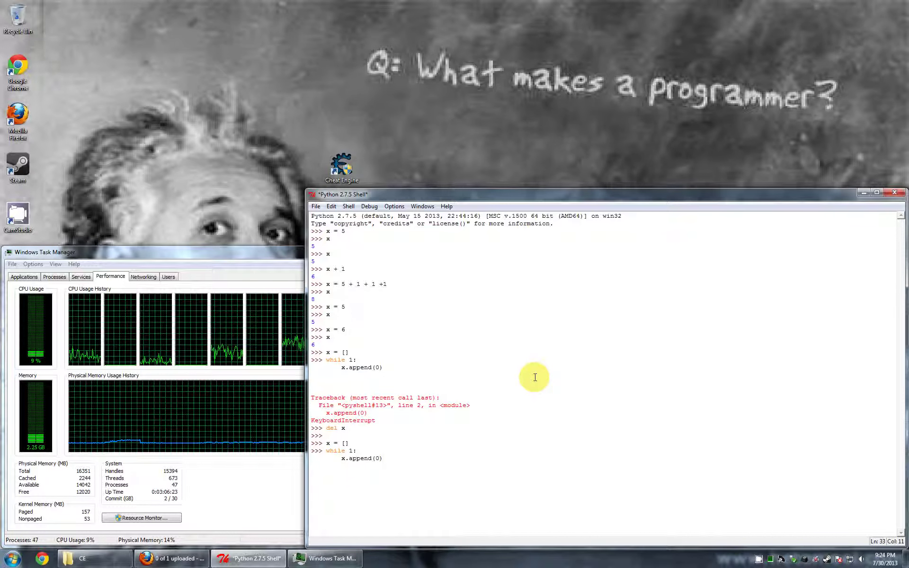
{"action": "key", "text": "BackSpace"}
{"action": "type", "text": "' '"}
{"action": "key", "text": "BackSpace"}
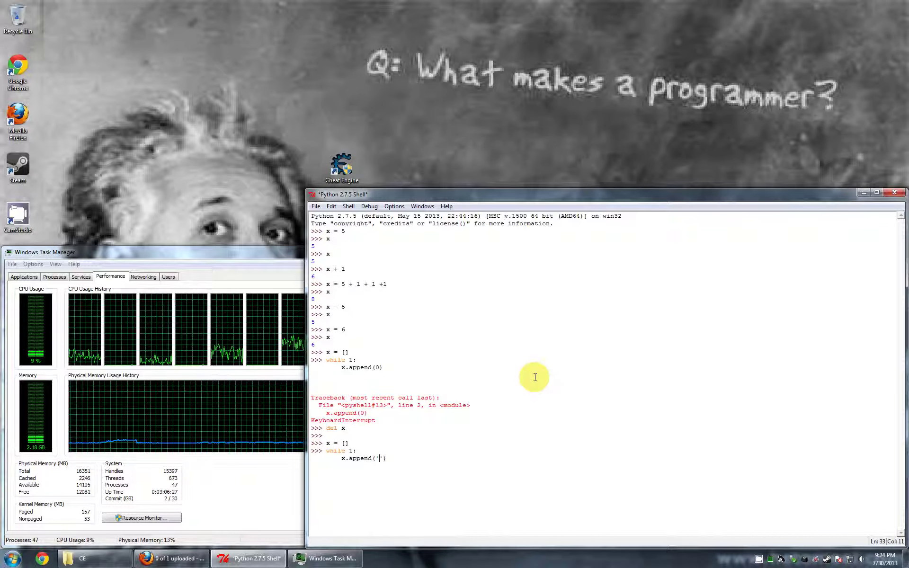
{"action": "type", "text": "abcdefghijklmnopqrstuvwxyz"}
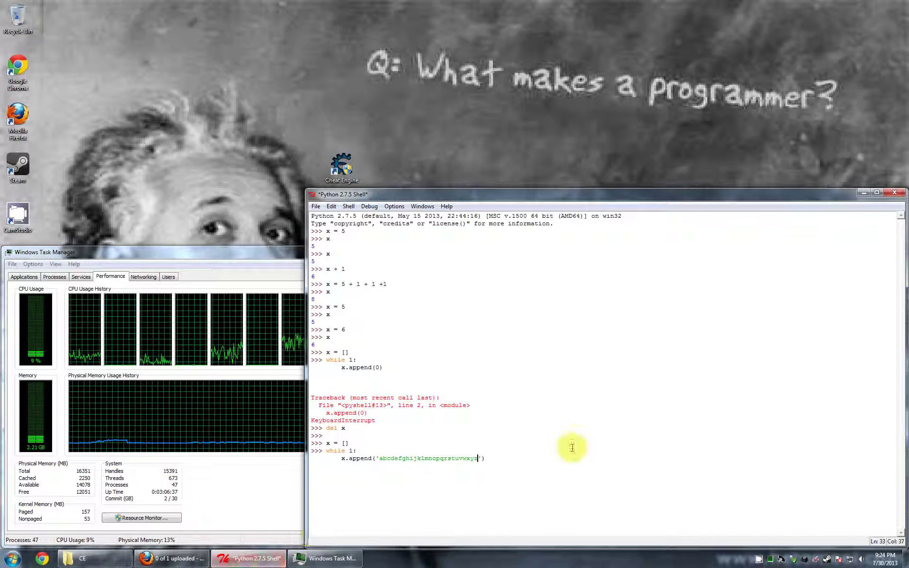
{"action": "left_click", "coordinate": [520, 466]}
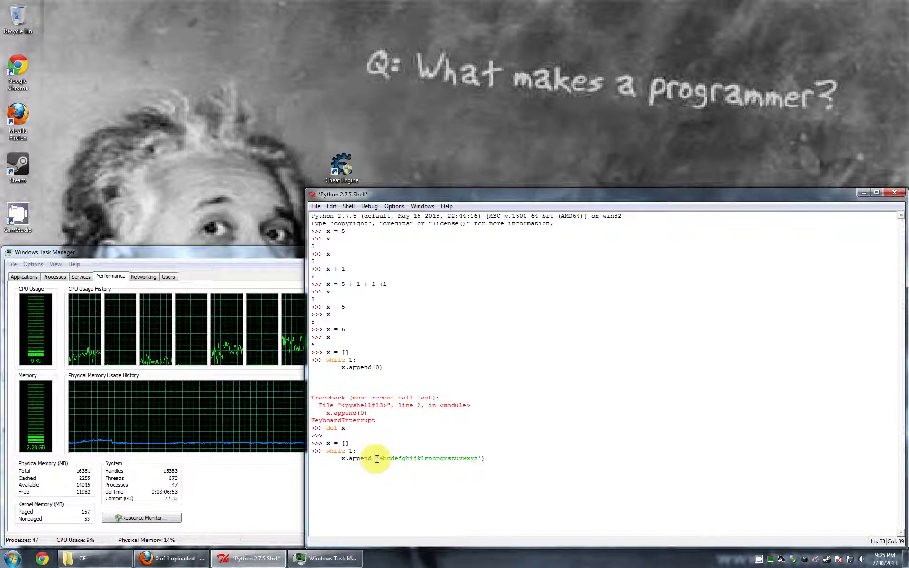
{"action": "left_click_drag", "start_coordinate": [378, 458], "coordinate": [383, 459]}
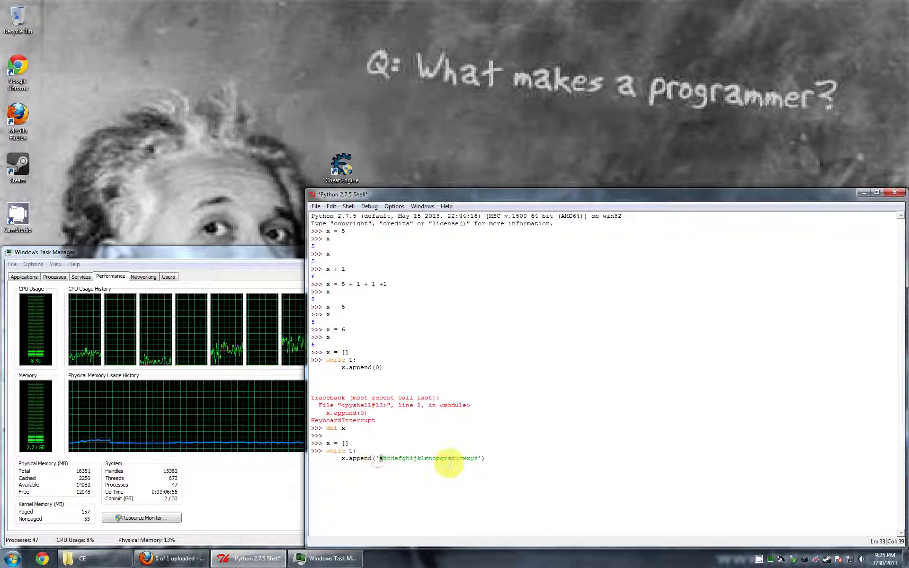
Step: Deselect the alphabet string and return the cursor to the end of the append line
{"action": "left_click", "coordinate": [483, 458]}
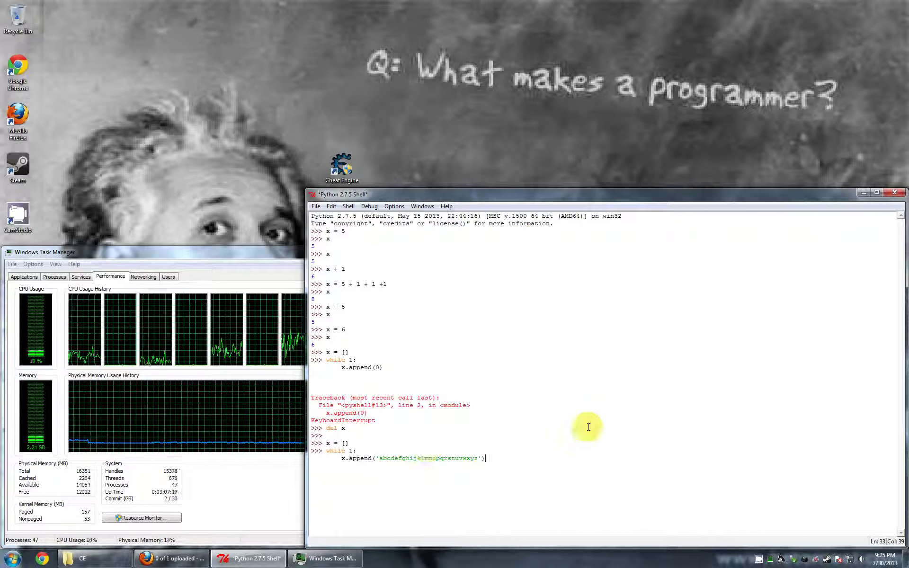
{"action": "key", "text": "Return"}
{"action": "left_click", "coordinate": [65, 454]}
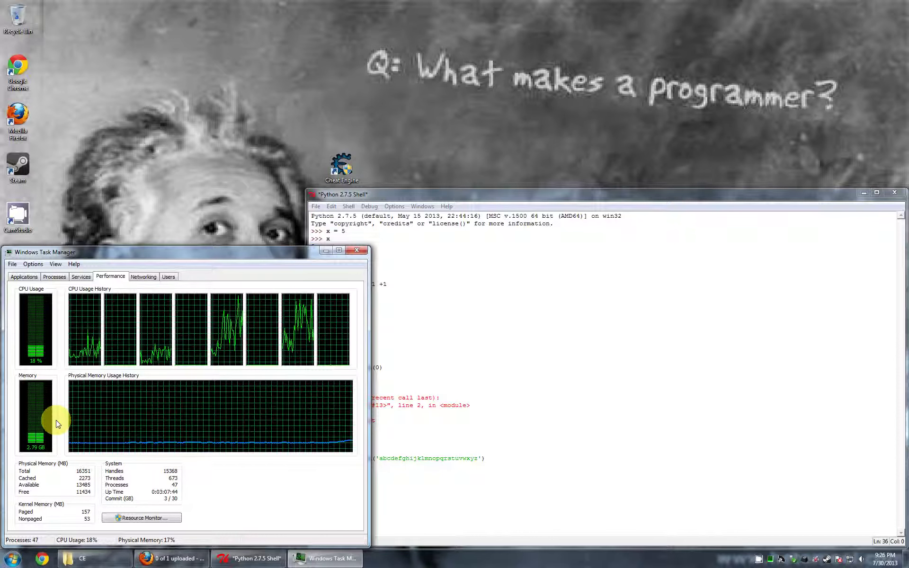
Step: Bring the shell forward and stop the alphabet append loop with Ctrl+C
{"action": "left_click", "coordinate": [543, 481]}
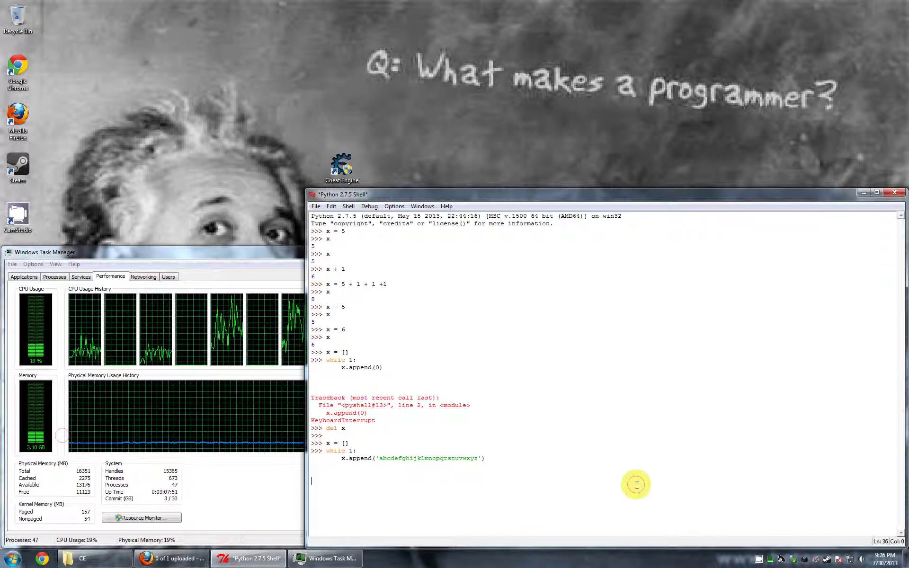
{"action": "key", "text": "ctrl+c"}
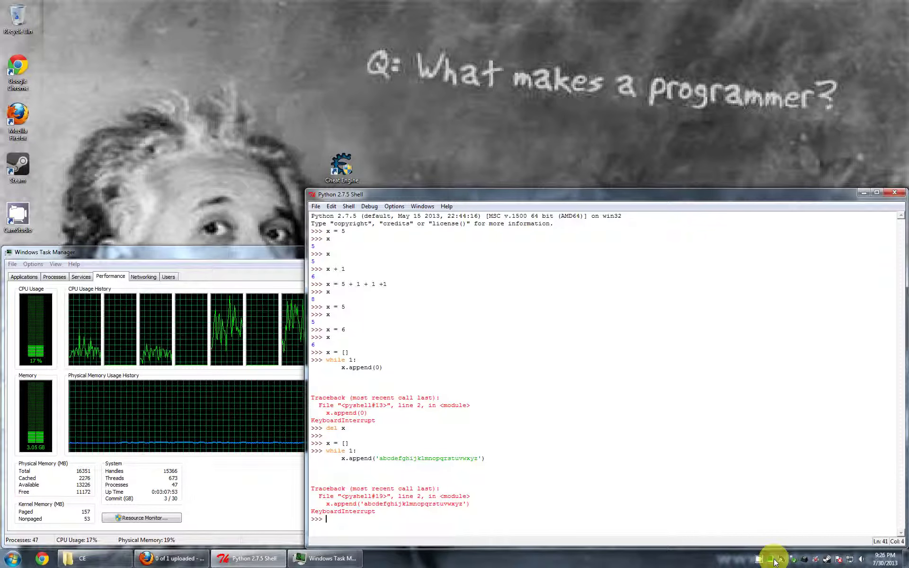
{"action": "left_click", "coordinate": [773, 558]}
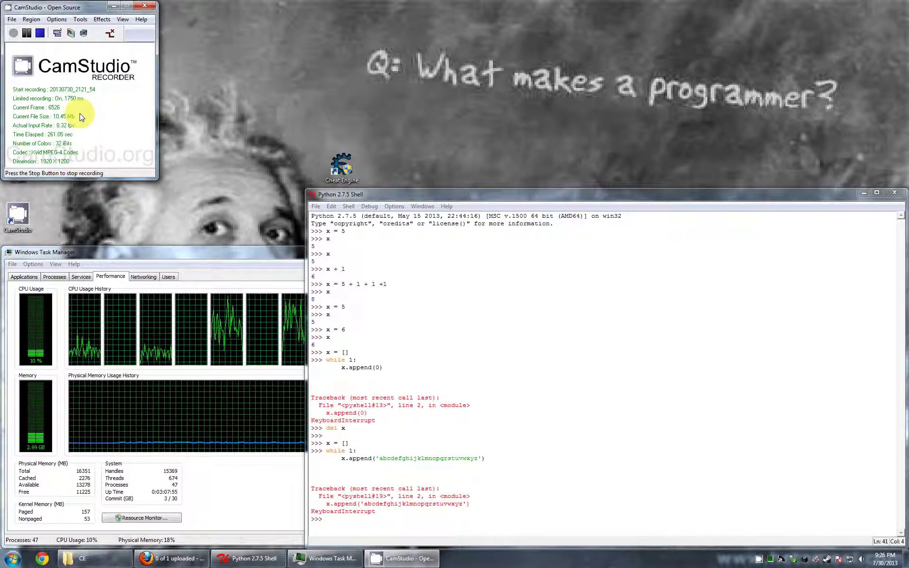
{"action": "left_click", "coordinate": [114, 8]}
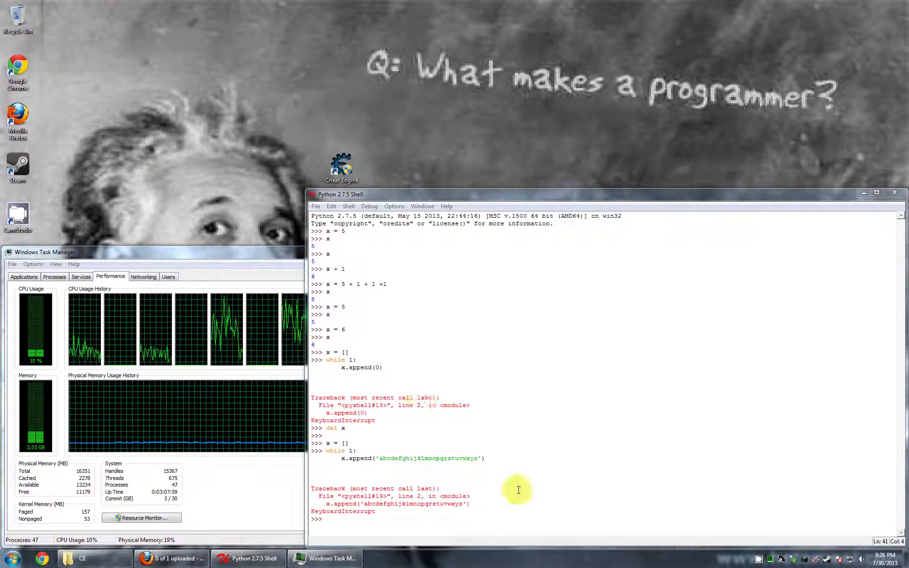
{"action": "type", "text": "x = []"}
{"action": "key", "text": "Return"}
{"action": "type", "text": "while 1:"}
Step: Submit the mistyped loop header, then reset x to an empty list
{"action": "key", "text": "Return"}
{"action": "key", "text": "Return"}
{"action": "key", "text": "Return"}
{"action": "key", "text": "Return"}
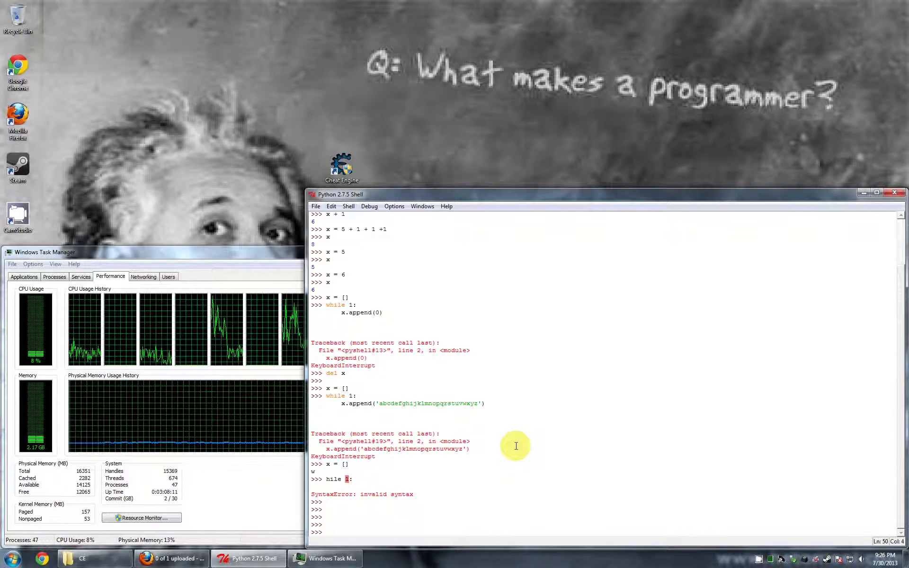
{"action": "type", "text": "x = []"}
{"action": "key", "text": "Return"}
{"action": "type", "text": "while 1:"}
Step: Run a while 1: loop doing x.append(x), then interrupt it with Ctrl+C
{"action": "key", "text": "Return"}
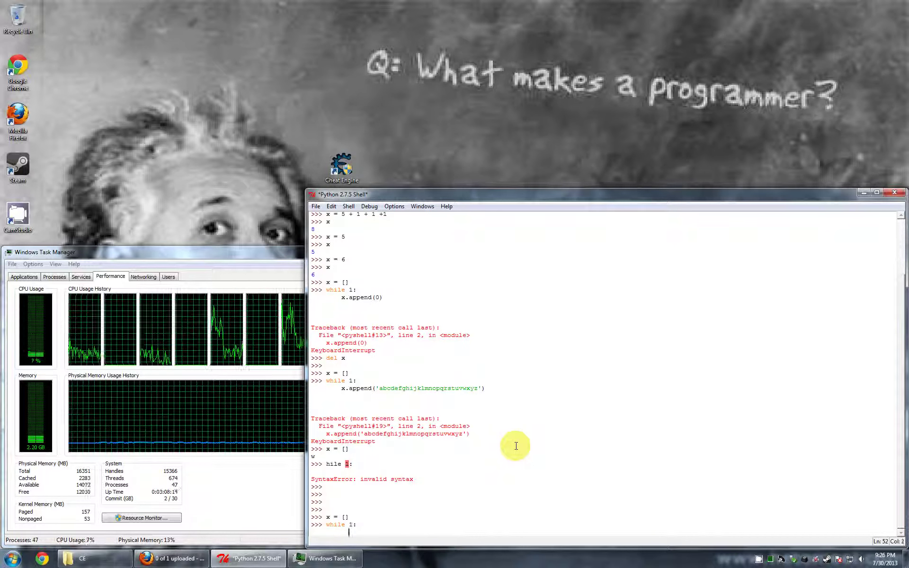
{"action": "type", "text": "x"}
{"action": "key", "text": "BackSpace"}
{"action": "key", "text": "BackSpace"}
{"action": "key", "text": "BackSpace"}
{"action": "type", "text": "x.a"}
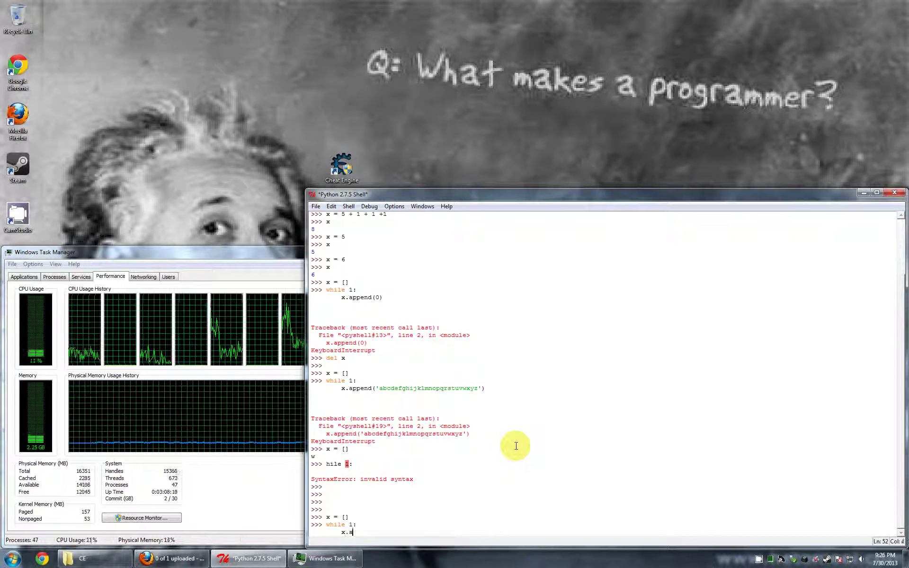
{"action": "type", "text": "ppend"}
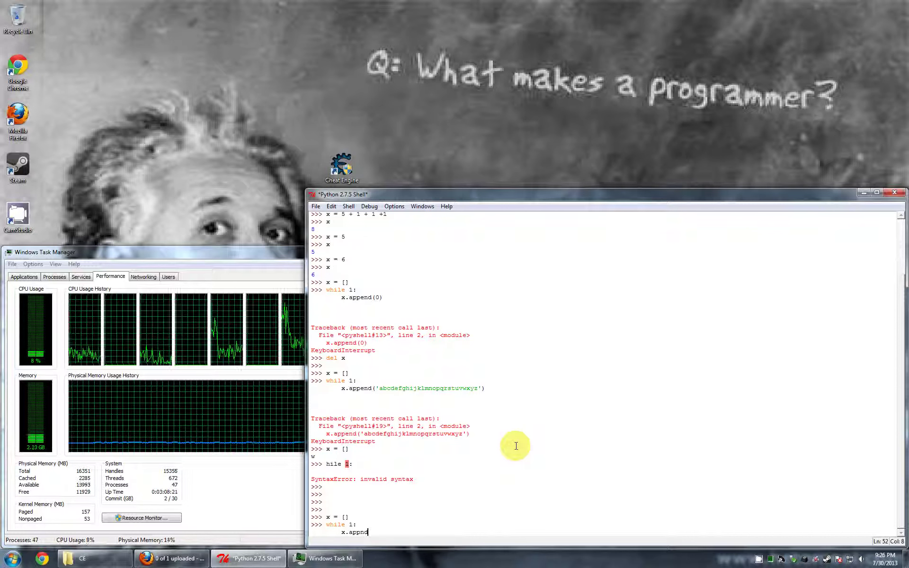
{"action": "key", "text": "BackSpace"}
{"action": "key", "text": "BackSpace"}
{"action": "type", "text": "end"}
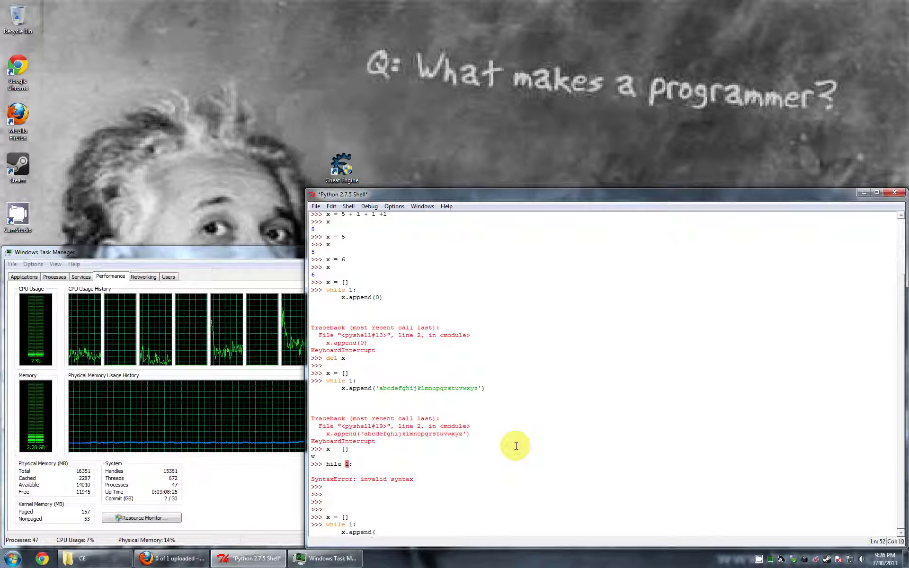
{"action": "type", "text": "(x)"}
{"action": "key", "text": "Return"}
{"action": "key", "text": "Return"}
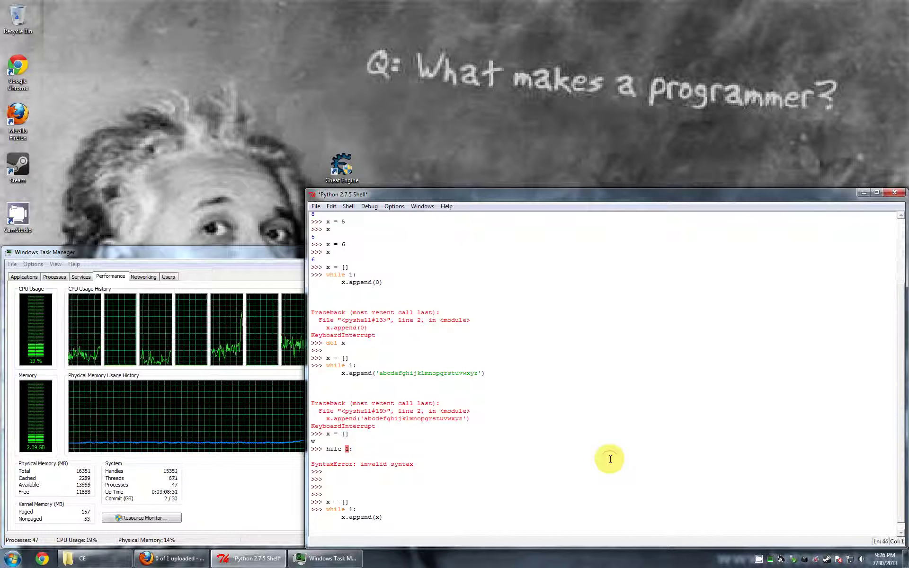
{"action": "key", "text": "ctrl+c"}
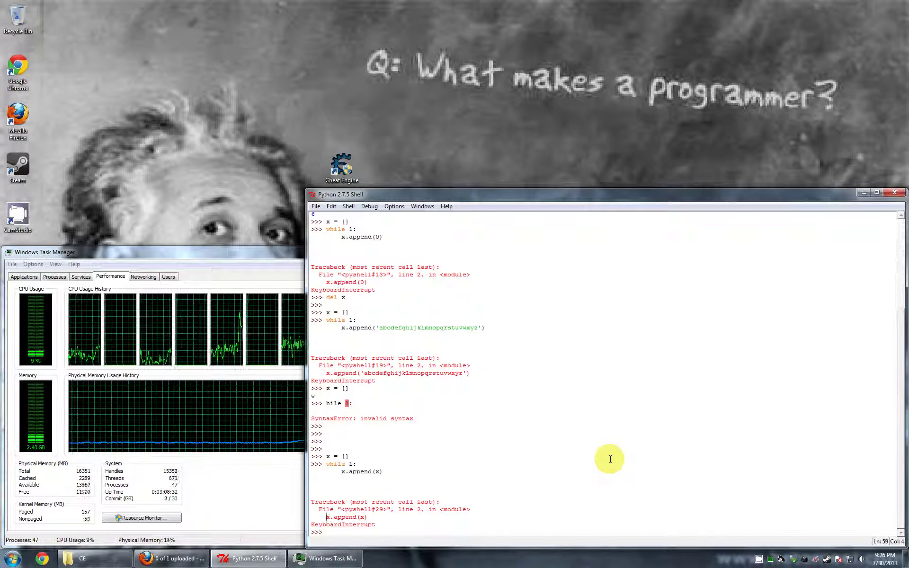
{"action": "type", "text": "x = []"}
Step: Run and interrupt a dotted-string append loop, then start a new while 1: loop on empty x
{"action": "key", "text": "Return"}
{"action": "type", "text": "while 1:"}
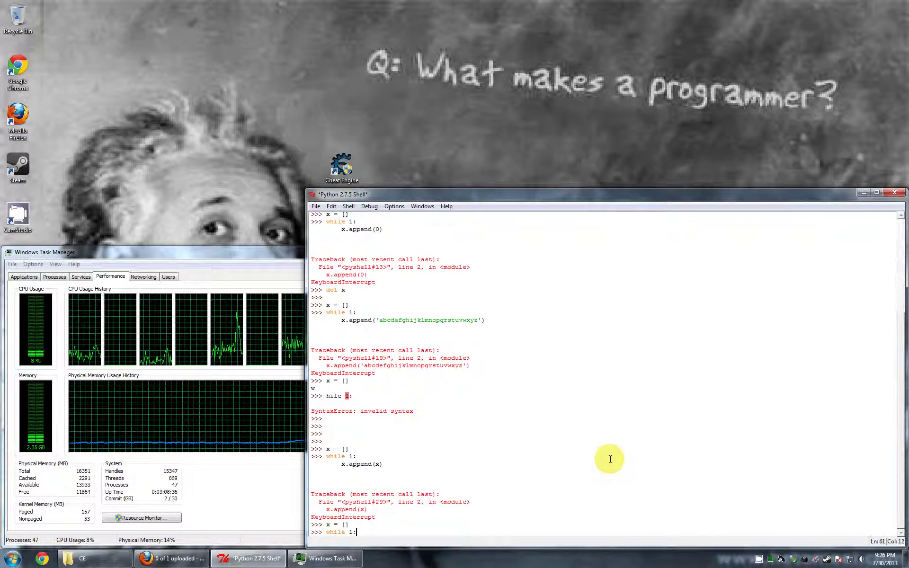
{"action": "key", "text": "Return"}
{"action": "type", "text": "x.append("}
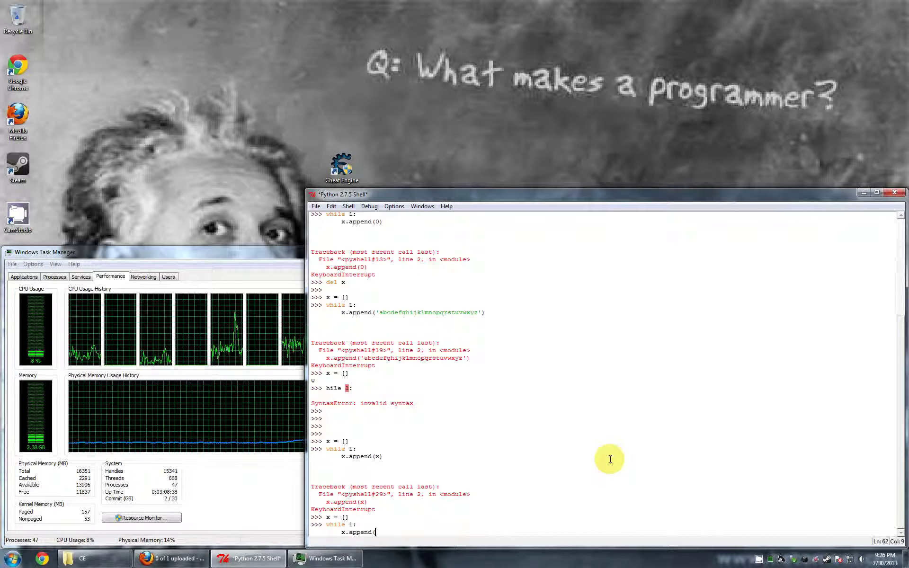
{"action": "type", "text": "'........................................................................................................."}
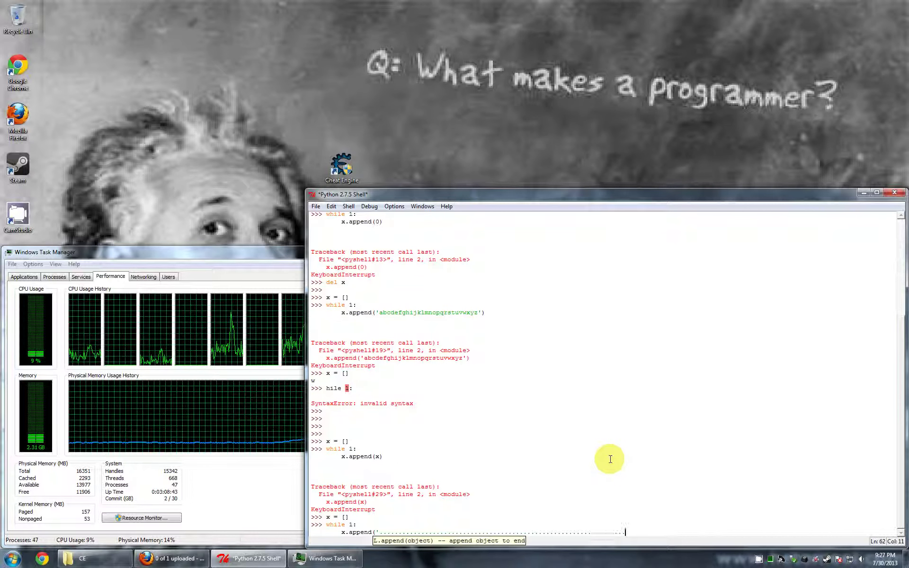
{"action": "type", "text": "......................."}
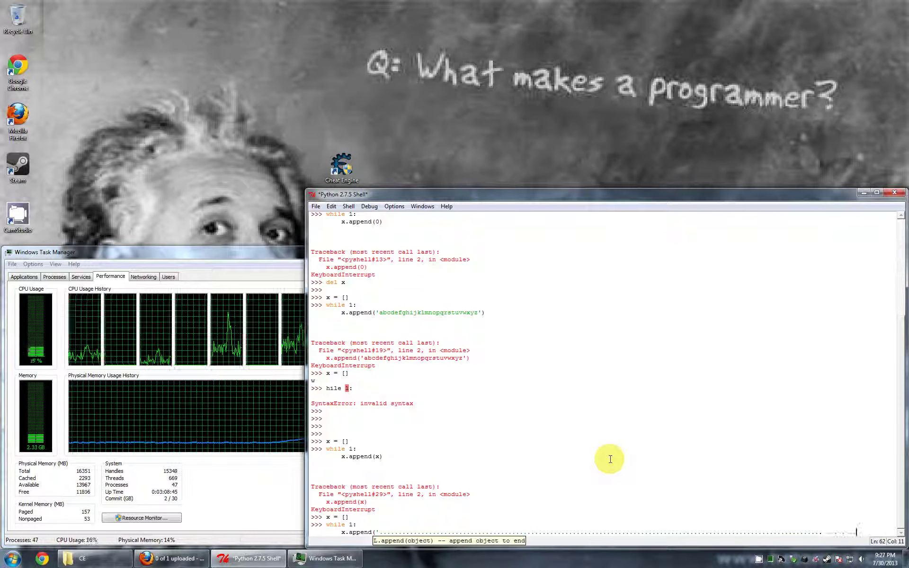
{"action": "type", "text": "........"}
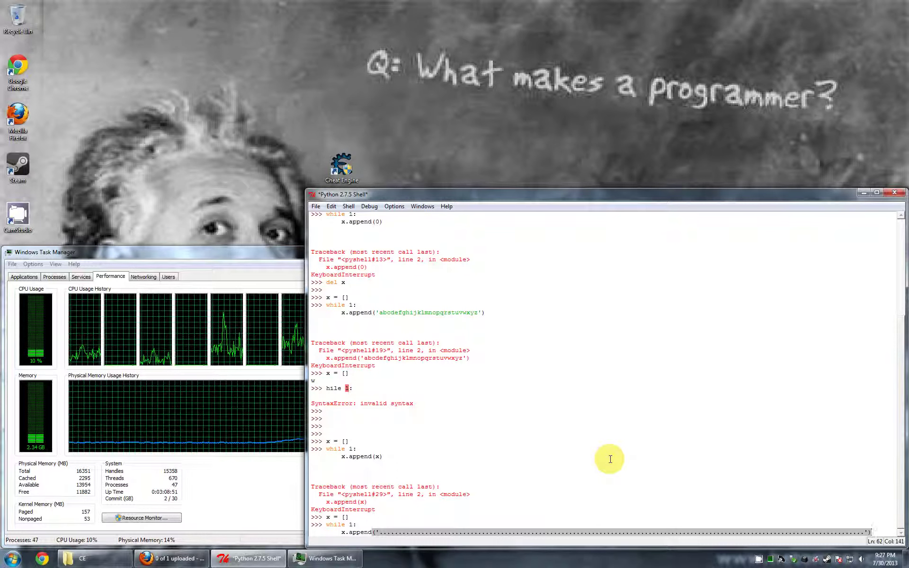
{"action": "type", "text": "')"}
{"action": "key", "text": "Return"}
{"action": "key", "text": "Return"}
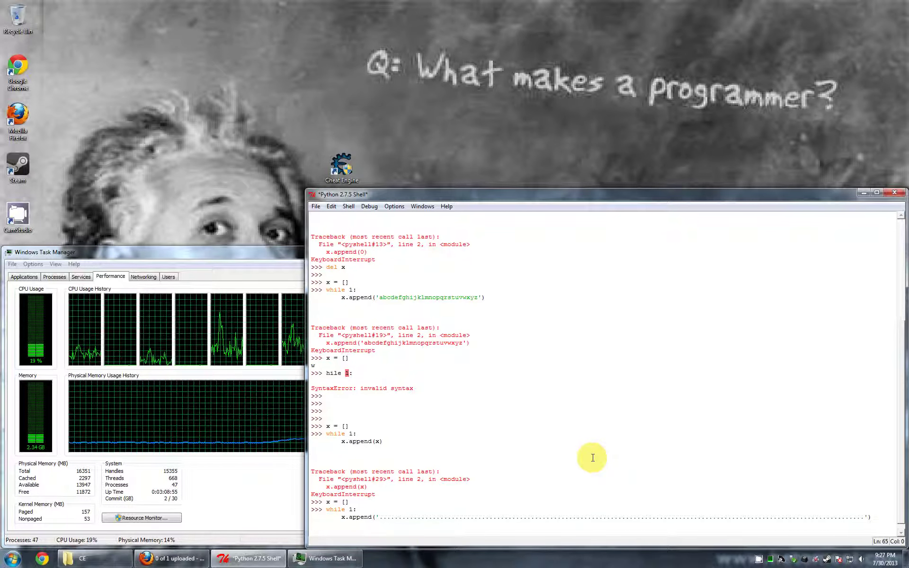
{"action": "key", "text": "ctrl+c"}
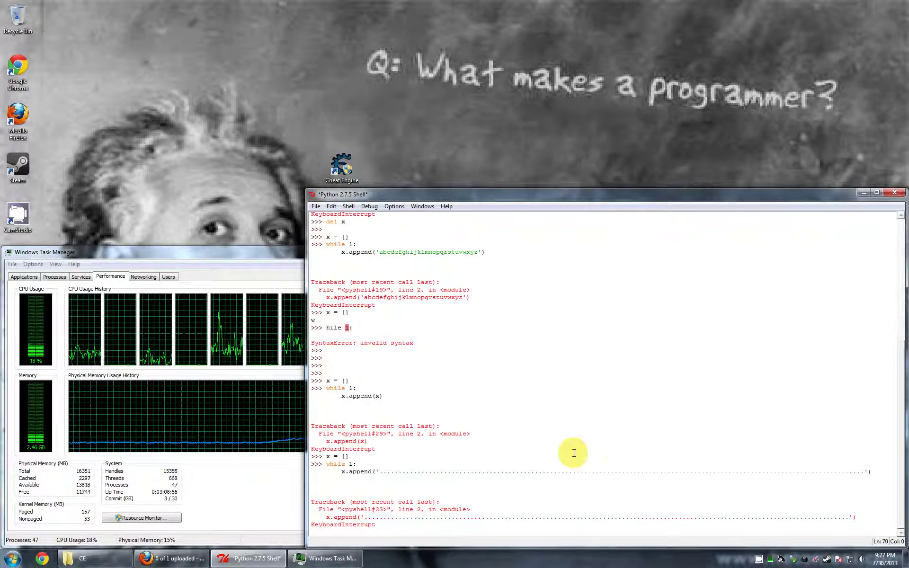
{"action": "type", "text": "x = []"}
{"action": "key", "text": "Return"}
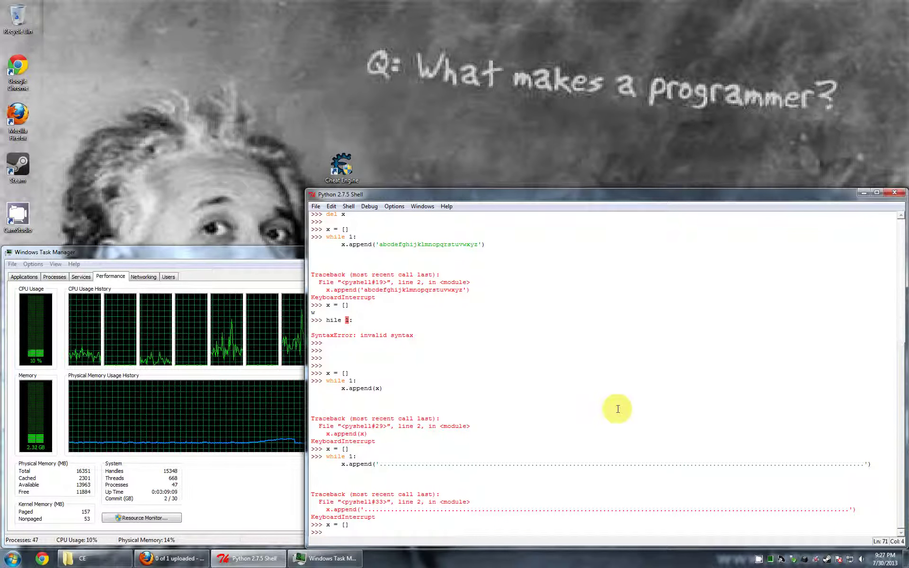
{"action": "type", "text": "while 1:"}
{"action": "key", "text": "Return"}
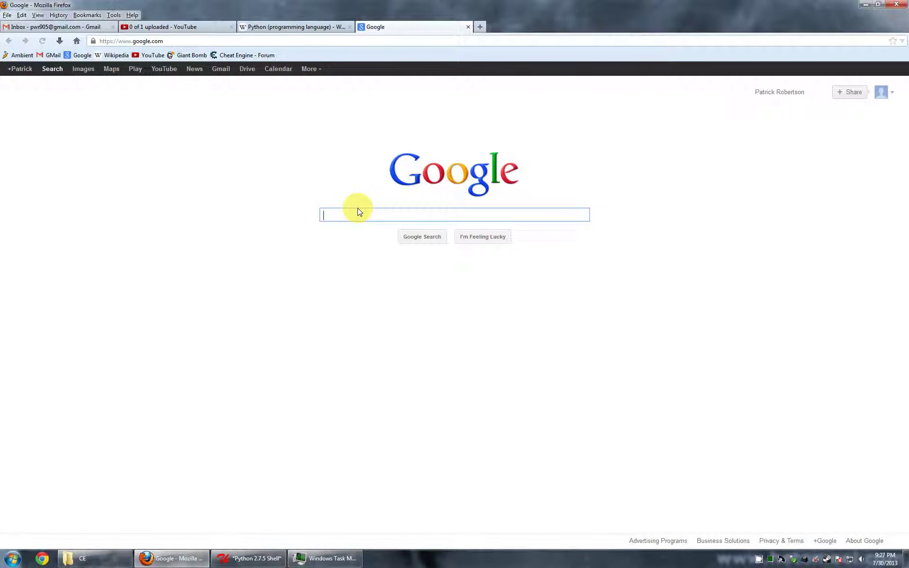
{"action": "type", "text": "python"}
Step: Search for python, then go to the Library Reference's 5.6 Sequence Types section
{"action": "key", "text": "Return"}
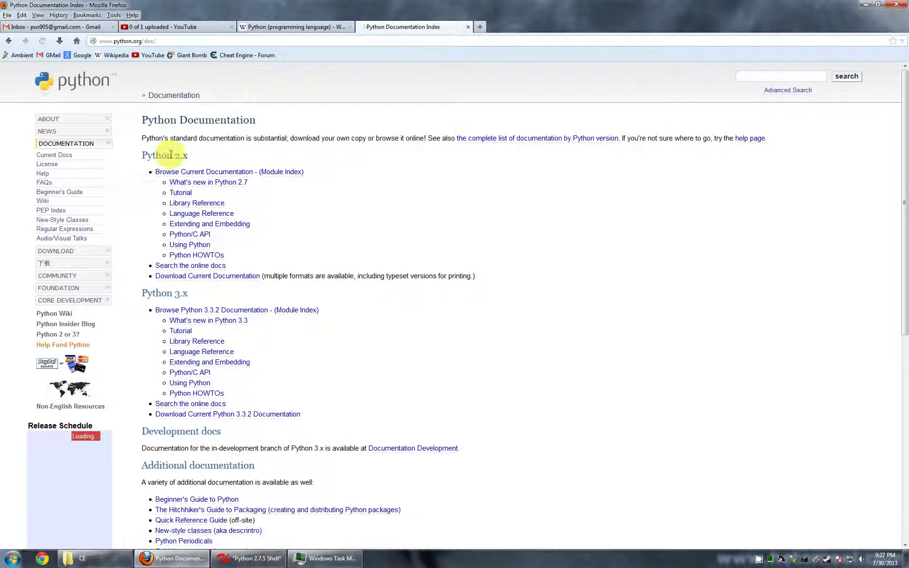
{"action": "left_click", "coordinate": [207, 171]}
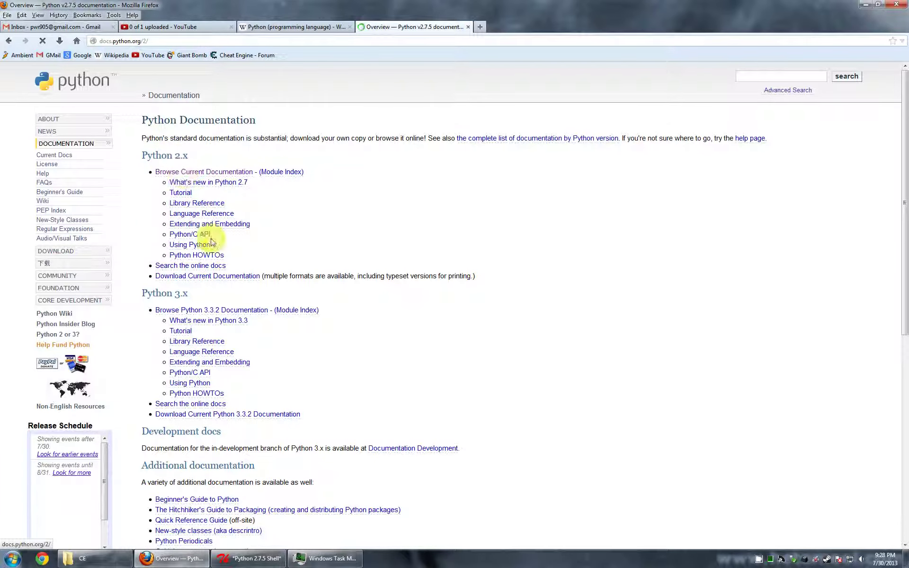
{"action": "left_click", "coordinate": [197, 215]}
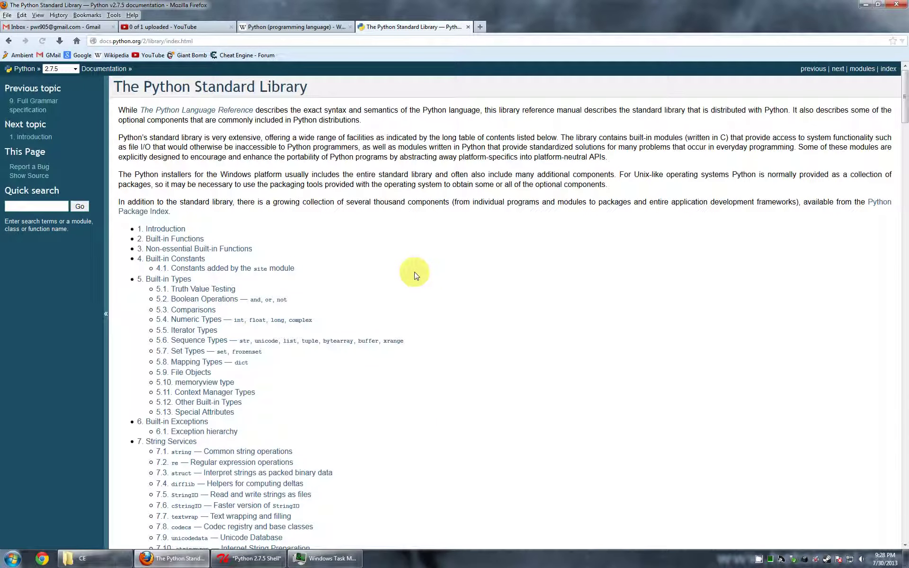
{"action": "left_click", "coordinate": [308, 344]}
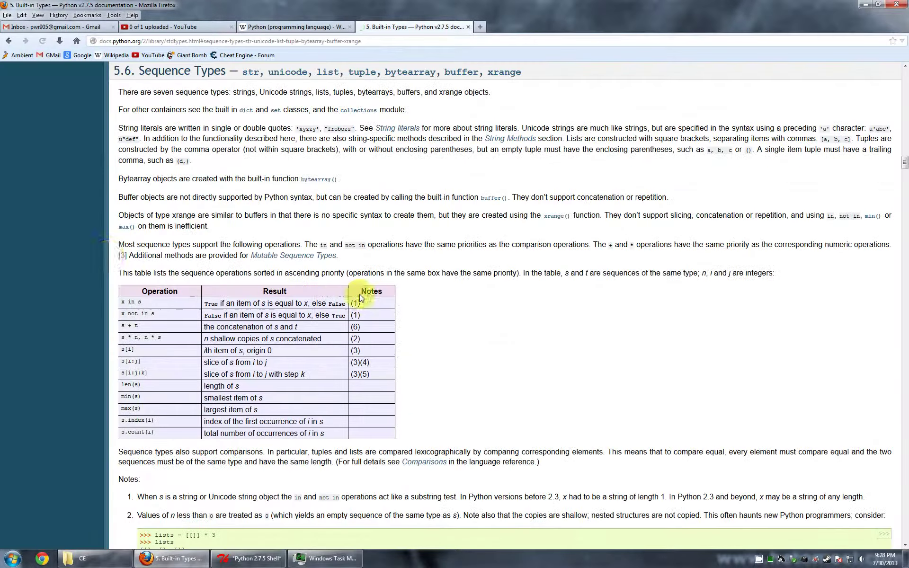
{"action": "scroll", "coordinate": [90, 256], "scroll_direction": "up", "scroll_amount": 4}
{"action": "scroll", "coordinate": [90, 256], "scroll_direction": "down", "scroll_amount": 4}
{"action": "scroll", "coordinate": [60, 295], "scroll_direction": "down", "scroll_amount": 3}
{"action": "scroll", "coordinate": [60, 295], "scroll_direction": "down", "scroll_amount": 1}
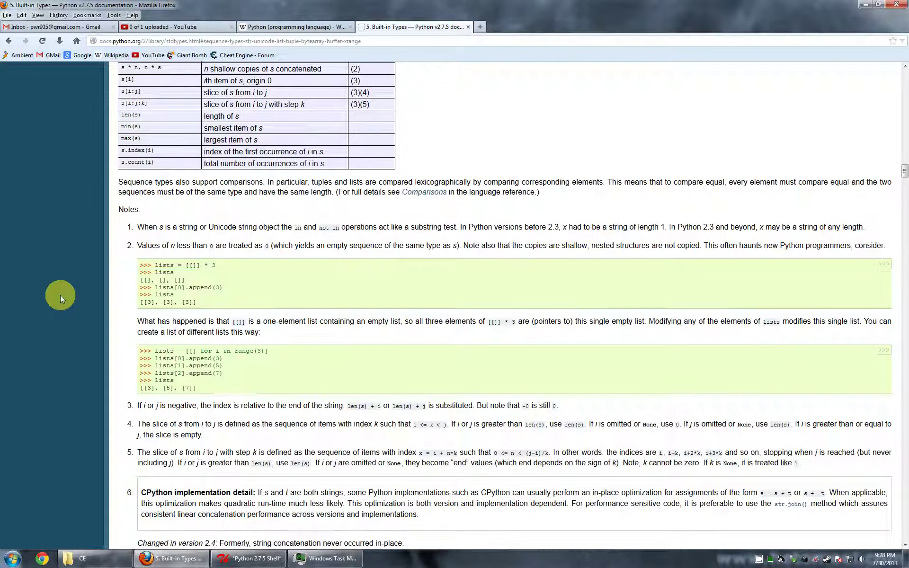
{"action": "scroll", "coordinate": [61, 295], "scroll_direction": "down", "scroll_amount": 1}
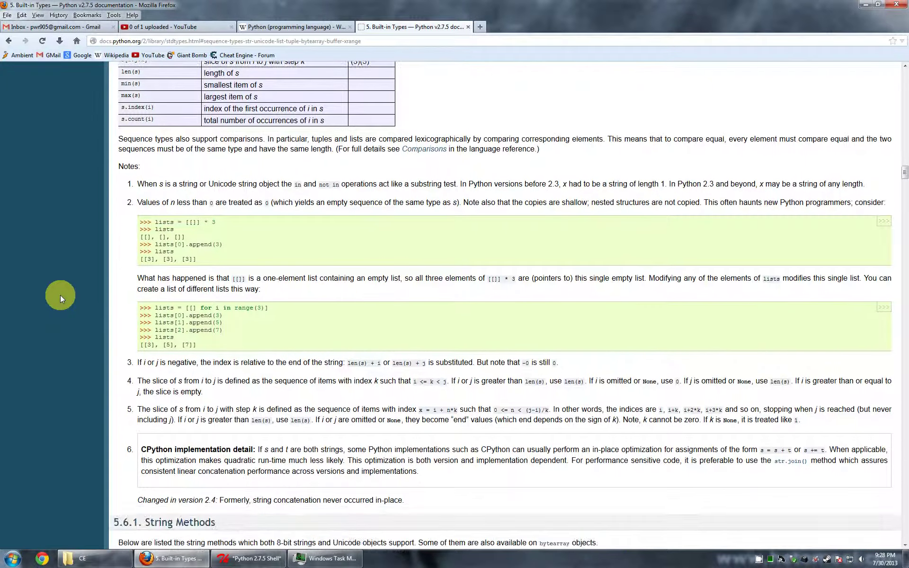
{"action": "type", "text": "1024)"}
Step: Run the '.'*1024 append loop, interrupt it, and free the memory with del x
{"action": "key", "text": "Return"}
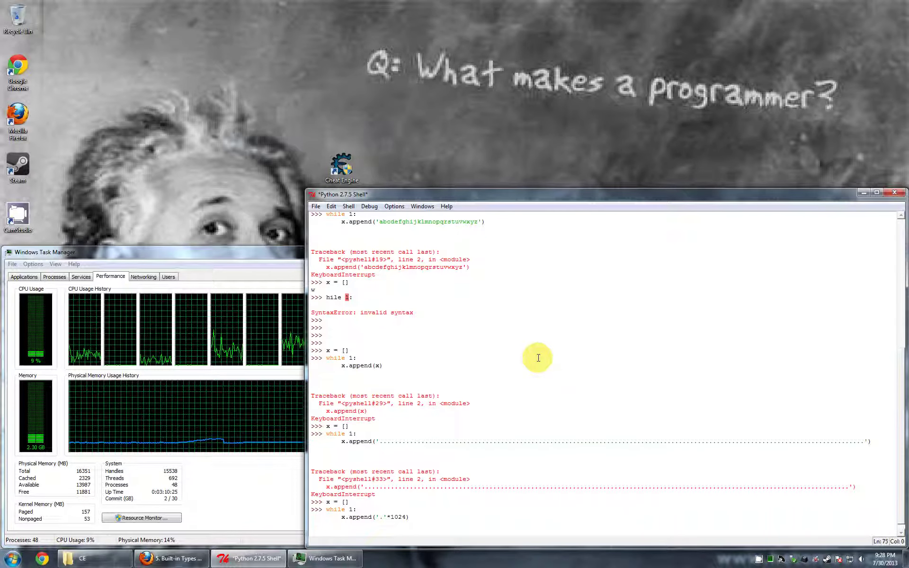
{"action": "key", "text": "Return"}
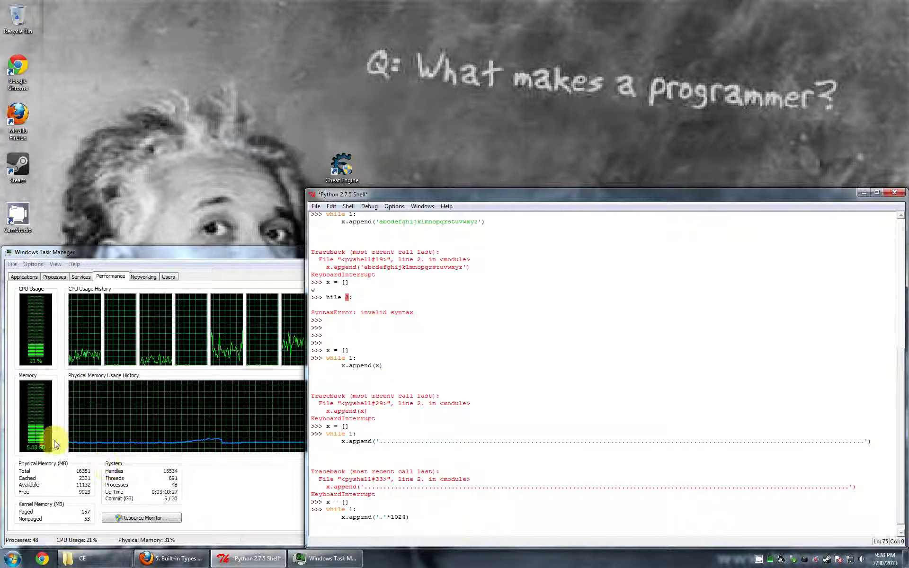
{"action": "key", "text": "ctrl+c"}
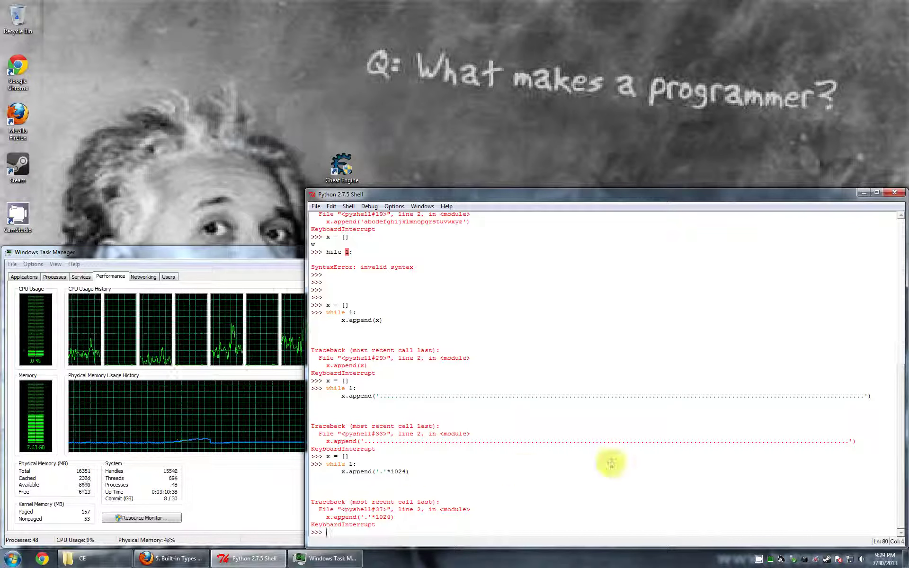
{"action": "type", "text": "del x"}
{"action": "key", "text": "Return"}
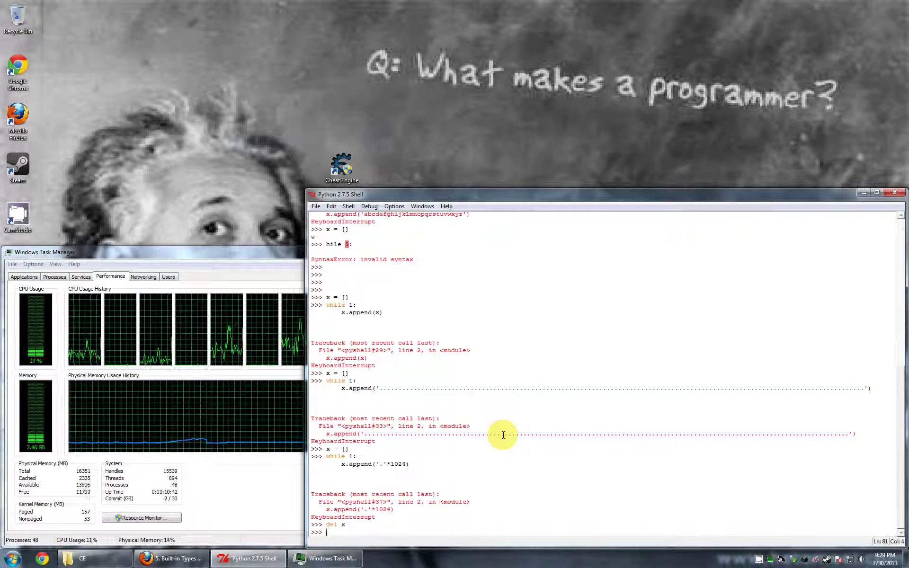
Step: Widen Task Manager, then switch between it and the shell to see memory drop to 2.4 GB
{"action": "left_click_drag", "start_coordinate": [306, 390], "coordinate": [367, 391]}
{"action": "left_click", "coordinate": [387, 558]}
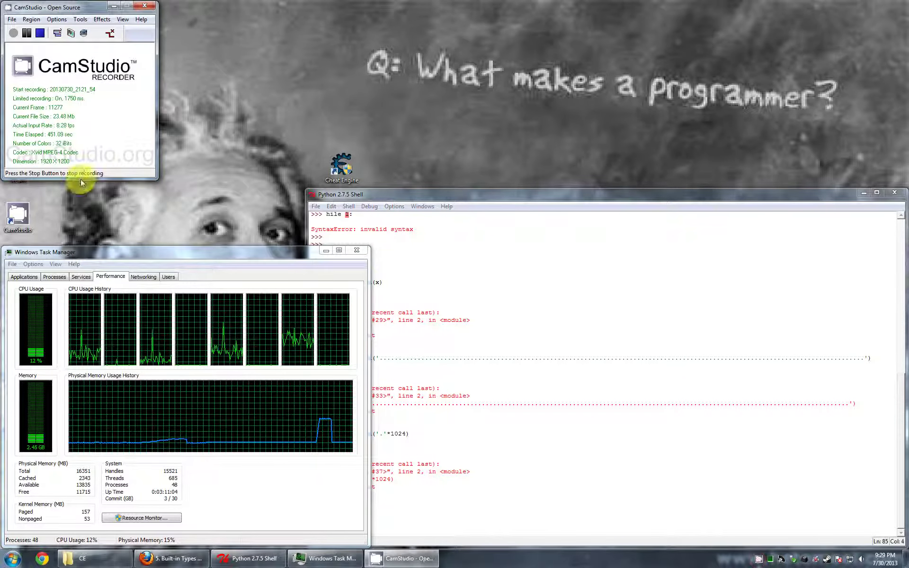
{"action": "left_click", "coordinate": [242, 496]}
{"action": "left_click", "coordinate": [433, 514]}
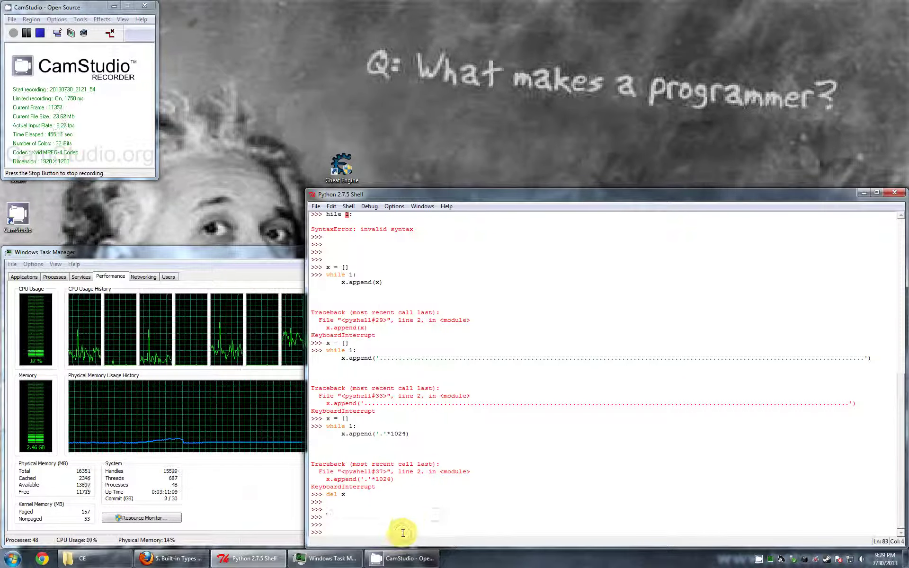
{"action": "left_click", "coordinate": [237, 401]}
{"action": "left_click", "coordinate": [129, 142]}
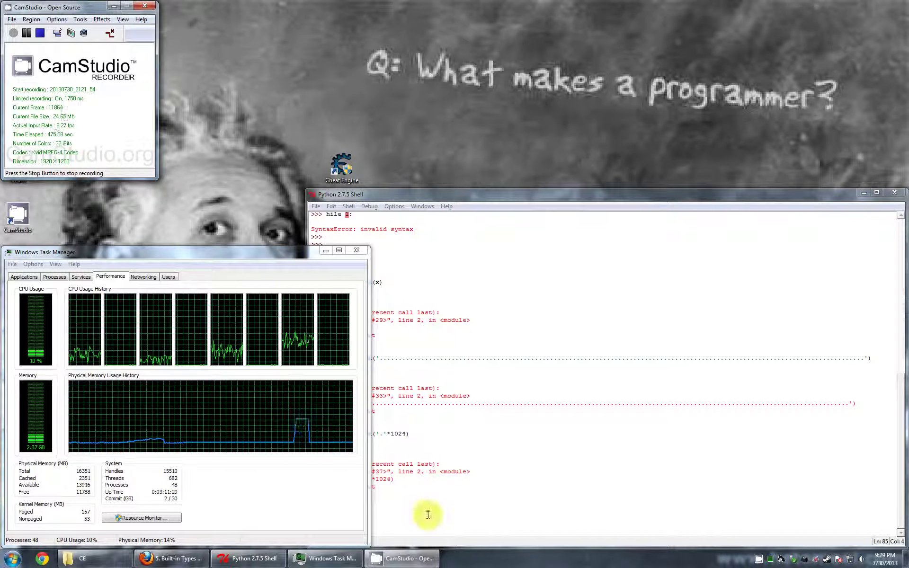
{"action": "left_click", "coordinate": [427, 514]}
{"action": "left_click", "coordinate": [284, 440]}
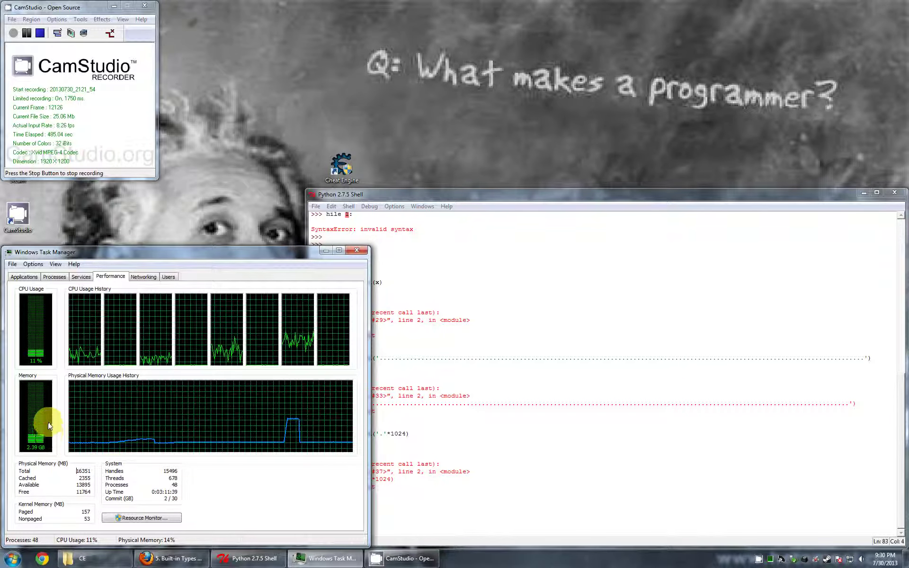
{"action": "left_click", "coordinate": [417, 511]}
Step: Reset x to [] and enter a while 1: loop with body x.append('.'*256)
{"action": "key", "text": "Return"}
{"action": "key", "text": "Return"}
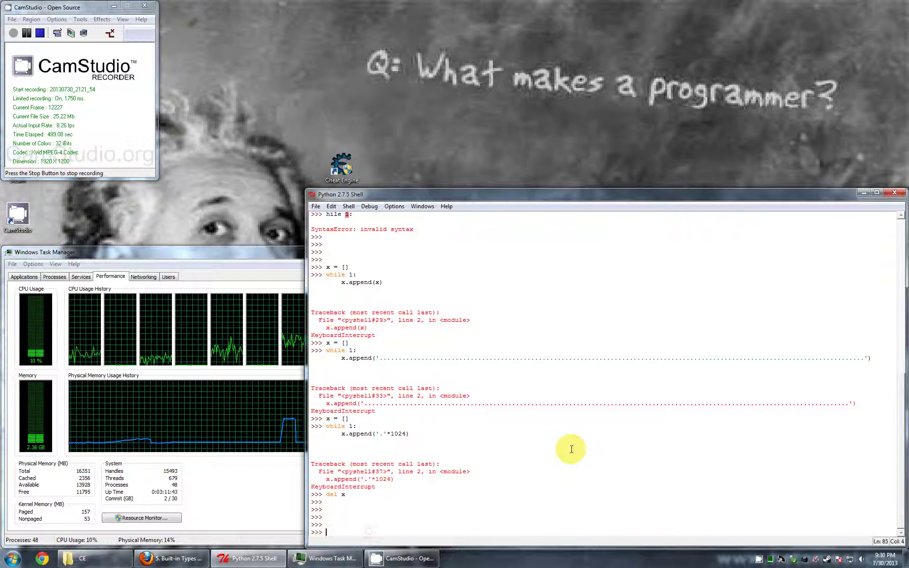
{"action": "type", "text": "x = []"}
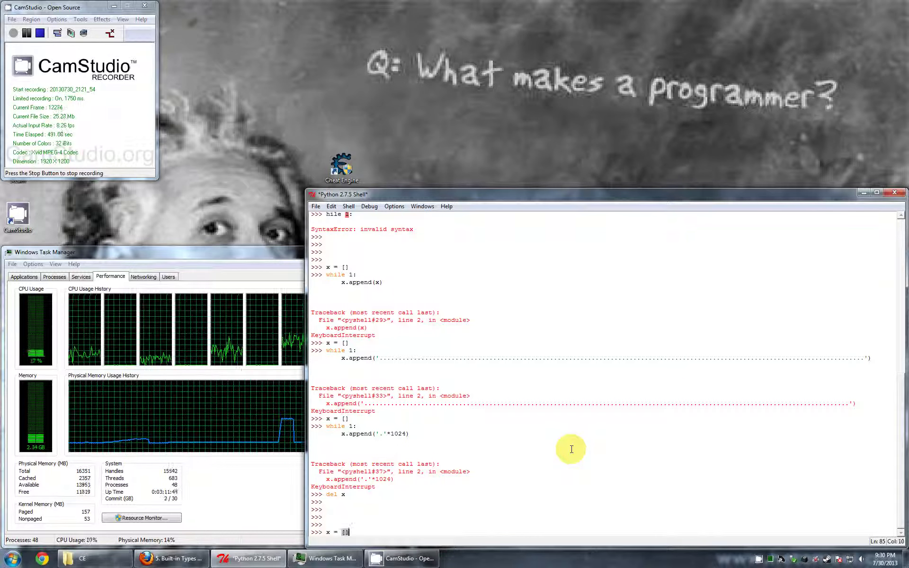
{"action": "key", "text": "Return"}
{"action": "key", "text": "Return"}
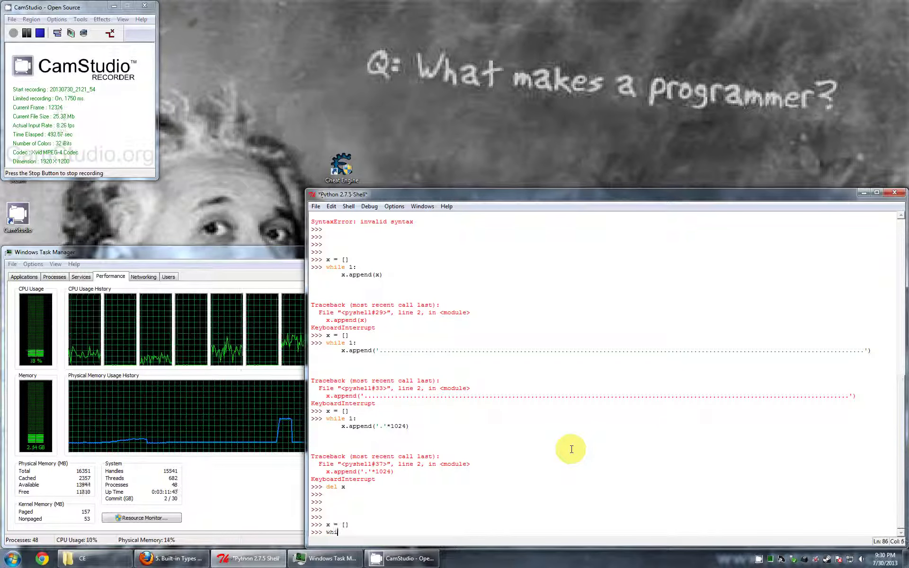
{"action": "type", "text": "while 1:"}
{"action": "key", "text": "Return"}
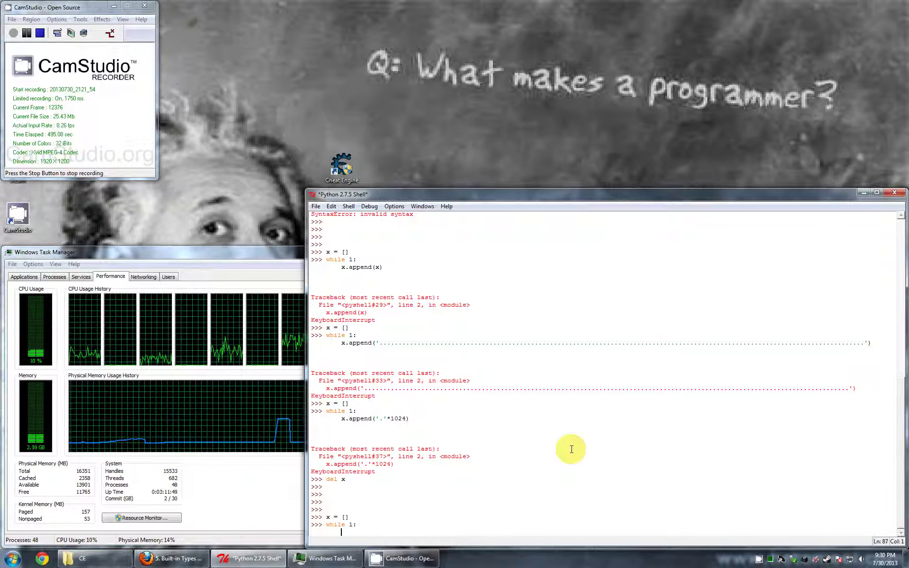
{"action": "type", "text": "x.append("}
{"action": "key", "text": "Escape"}
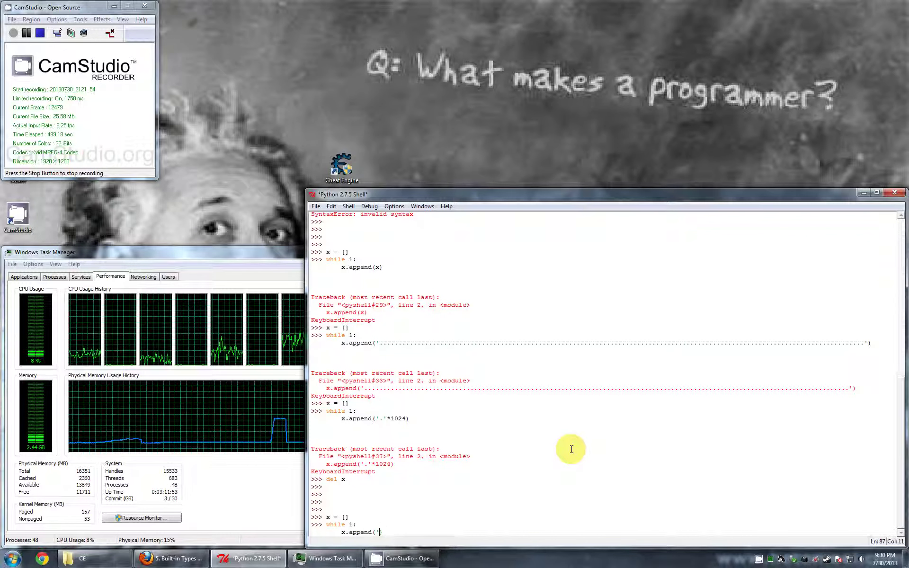
{"action": "type", "text": "'.' *"}
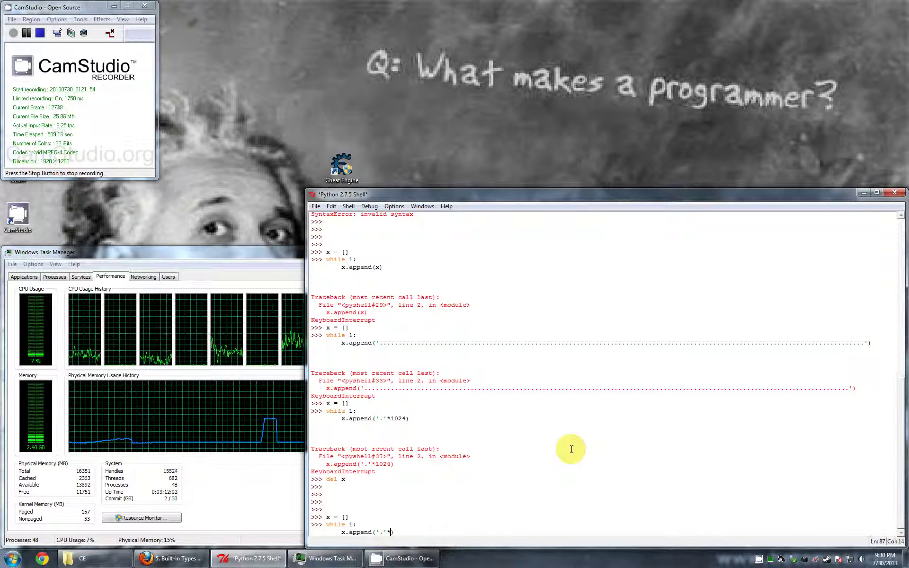
{"action": "type", "text": "512"}
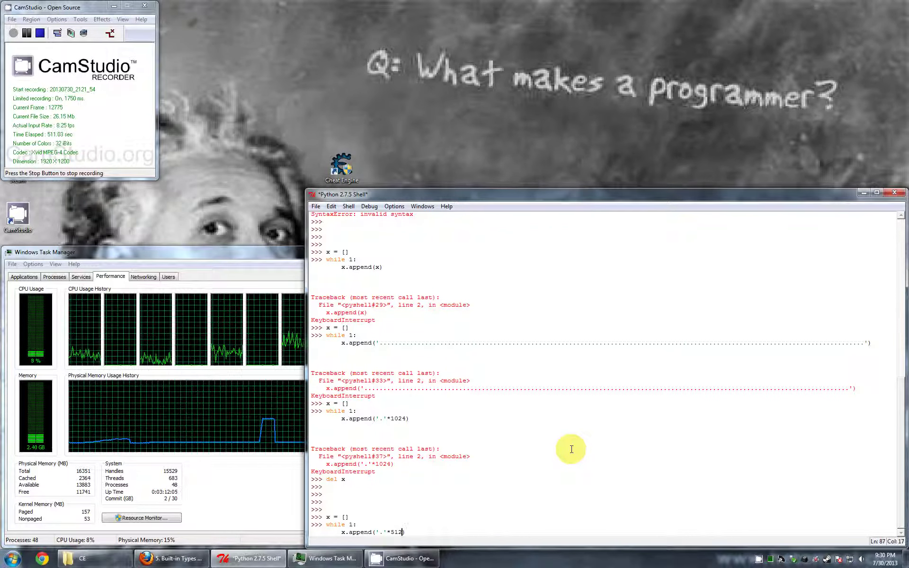
{"action": "key", "text": "BackSpace"}
{"action": "key", "text": "BackSpace"}
{"action": "key", "text": "BackSpace"}
{"action": "type", "text": "256)"}
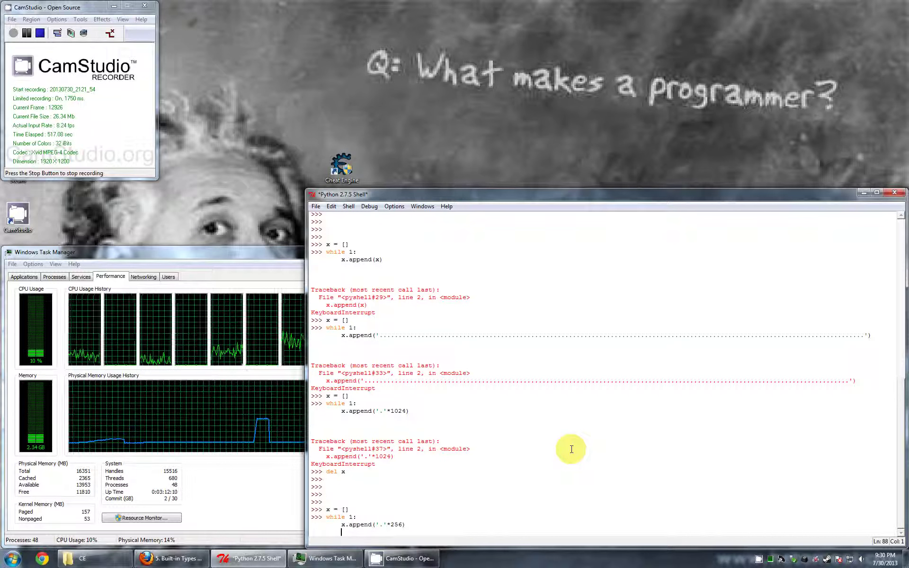
{"action": "key", "text": "Return"}
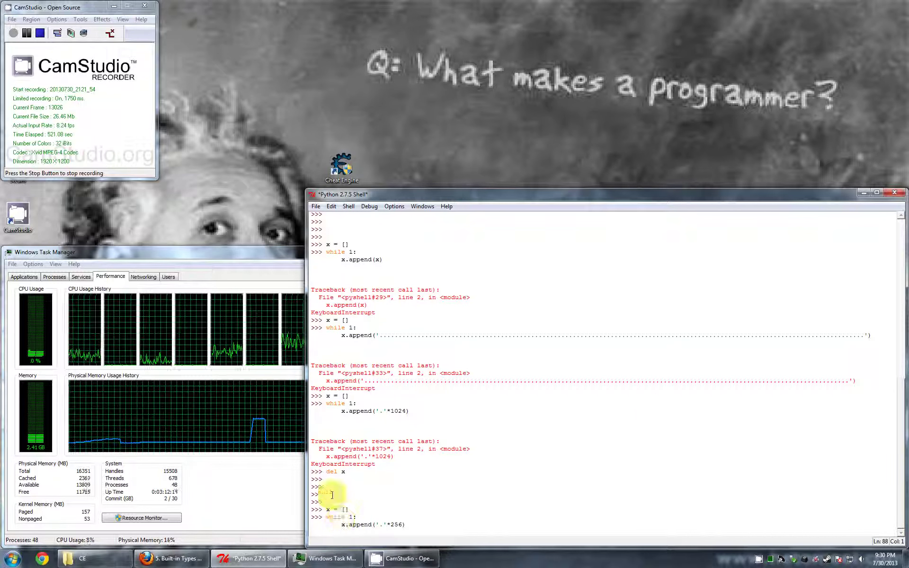
Step: Switch between the shell and Task Manager to watch memory climb past 10 GB (68%)
{"action": "left_click", "coordinate": [71, 426]}
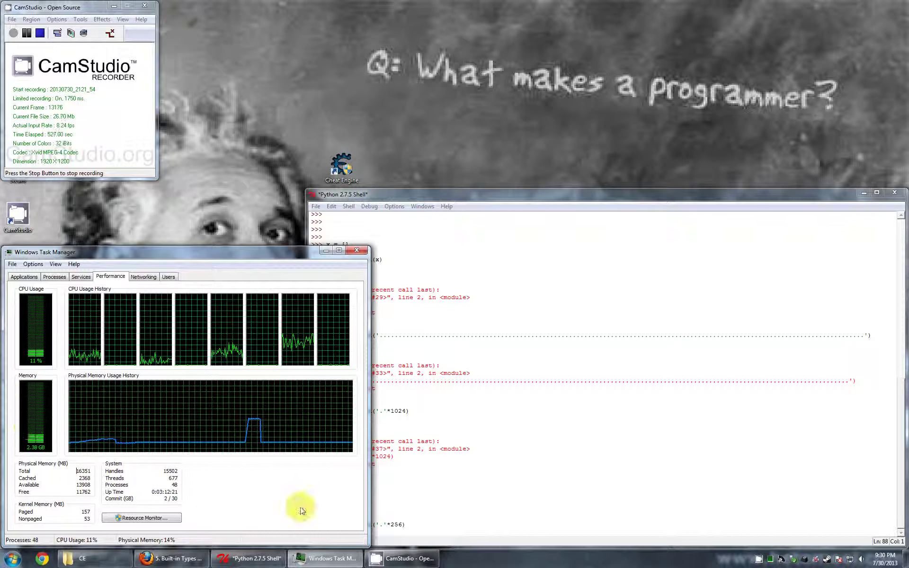
{"action": "left_click", "coordinate": [409, 526]}
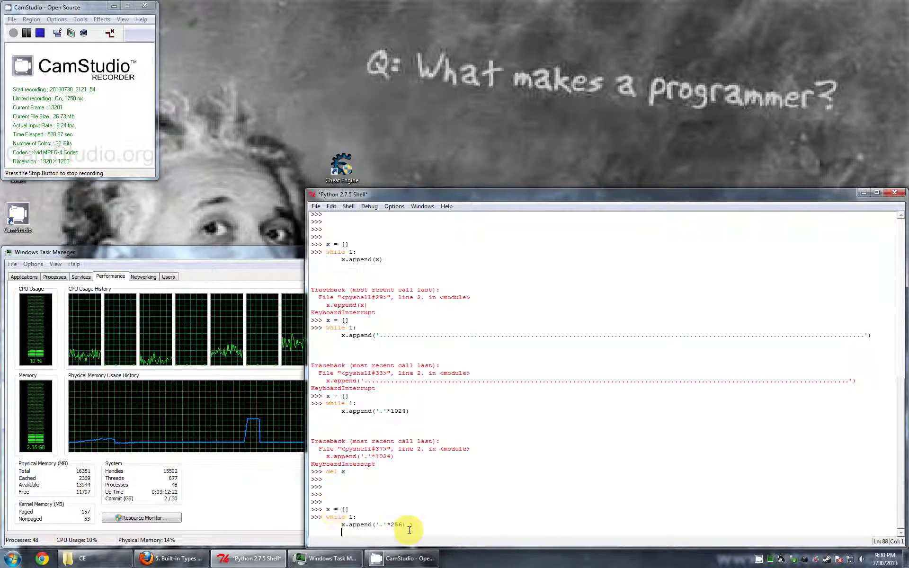
{"action": "left_click", "coordinate": [217, 481]}
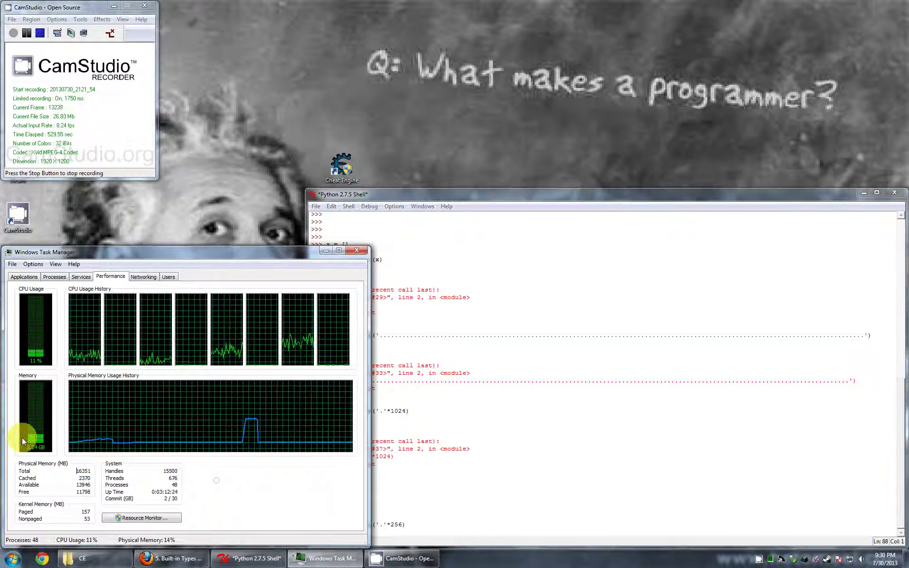
{"action": "left_click", "coordinate": [449, 530]}
{"action": "type", "text": "del x"}
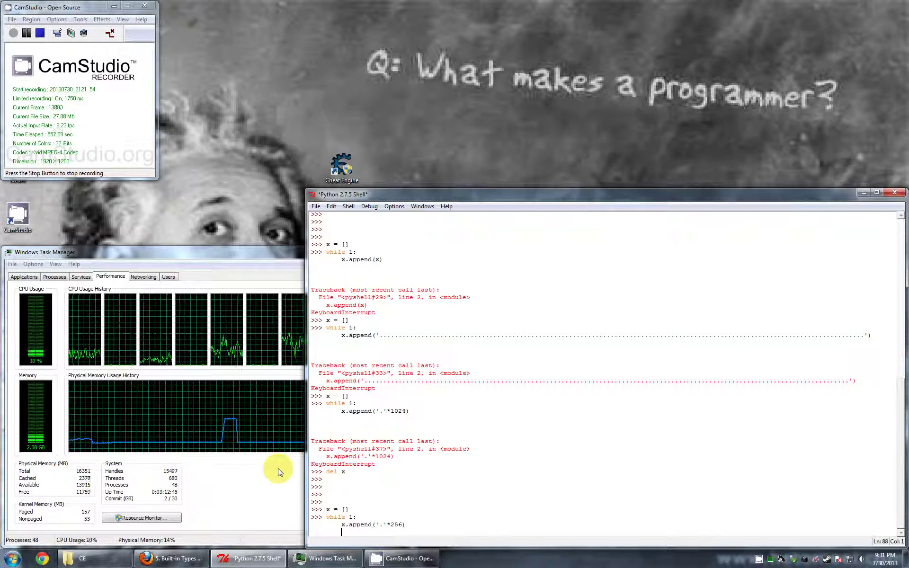
{"action": "key", "text": "Return"}
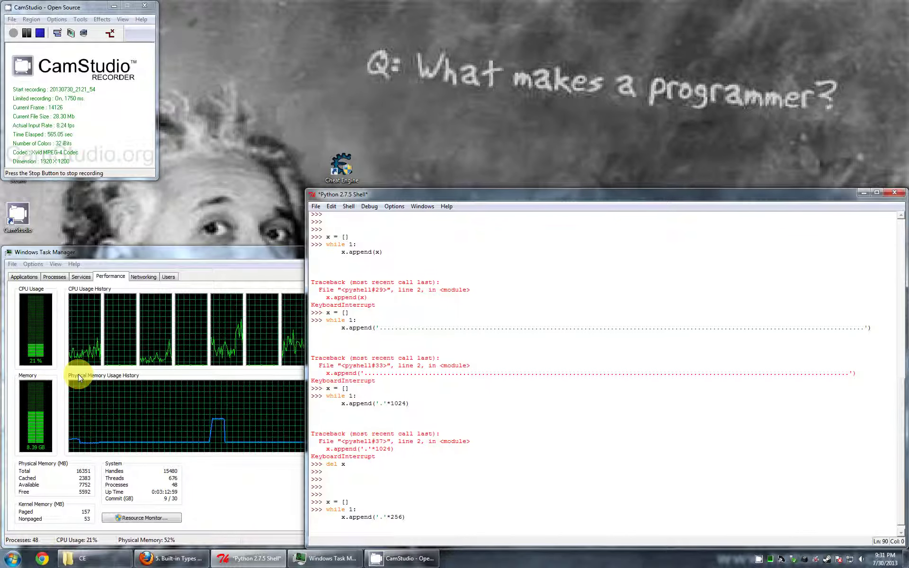
{"action": "left_click", "coordinate": [79, 376]}
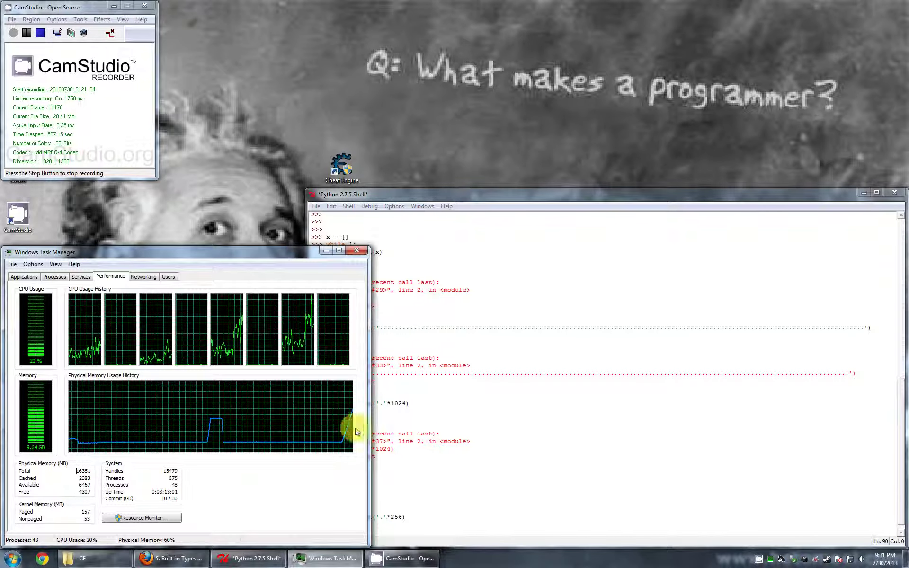